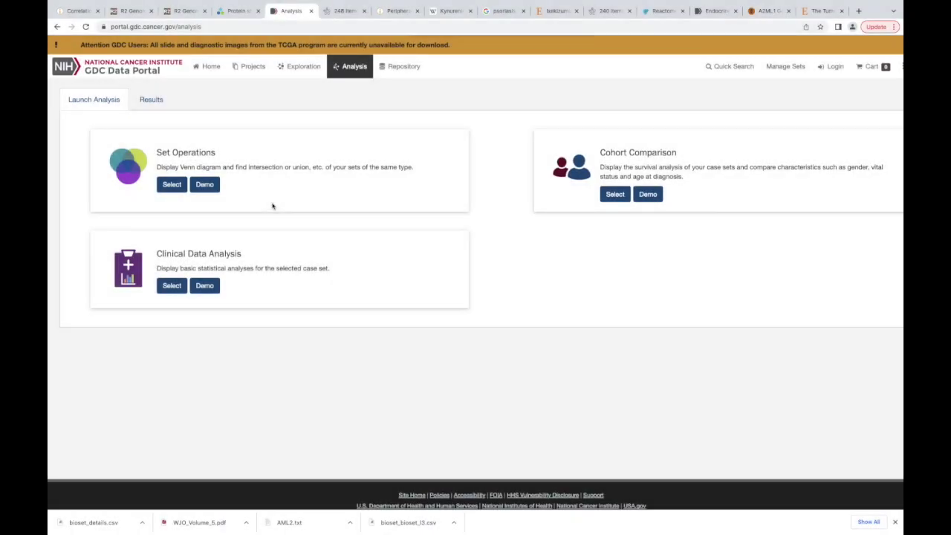
Search Google for 'r2 genomics' from the Chrome address bar
click(175, 27)
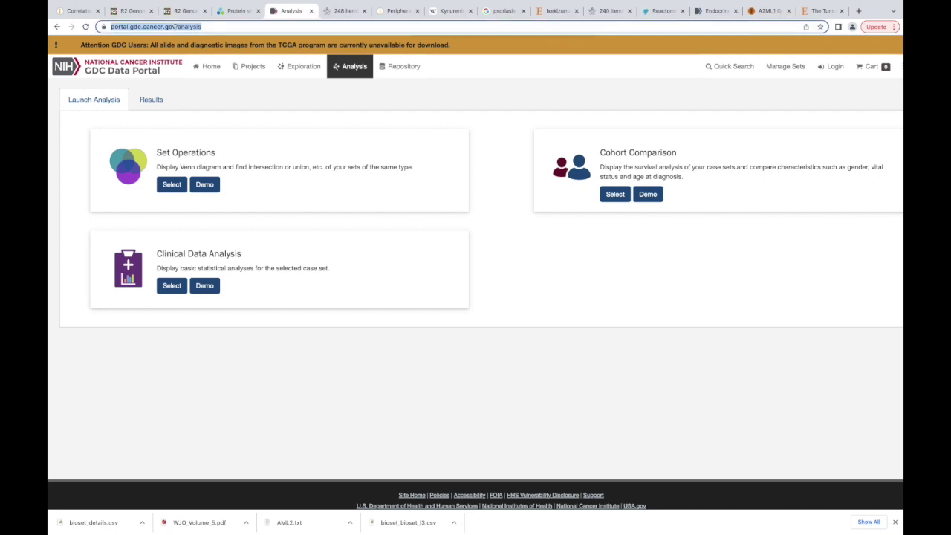
text(r2)
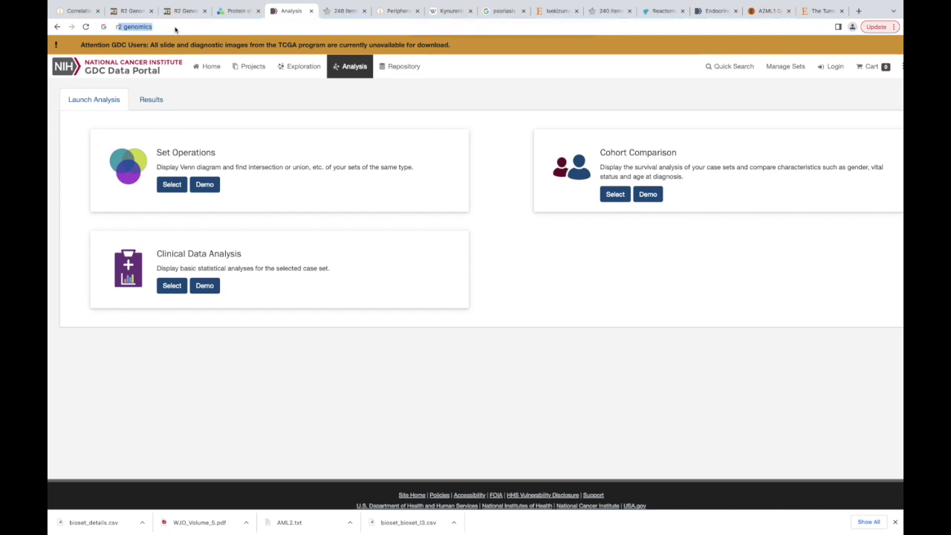
text( genomic)
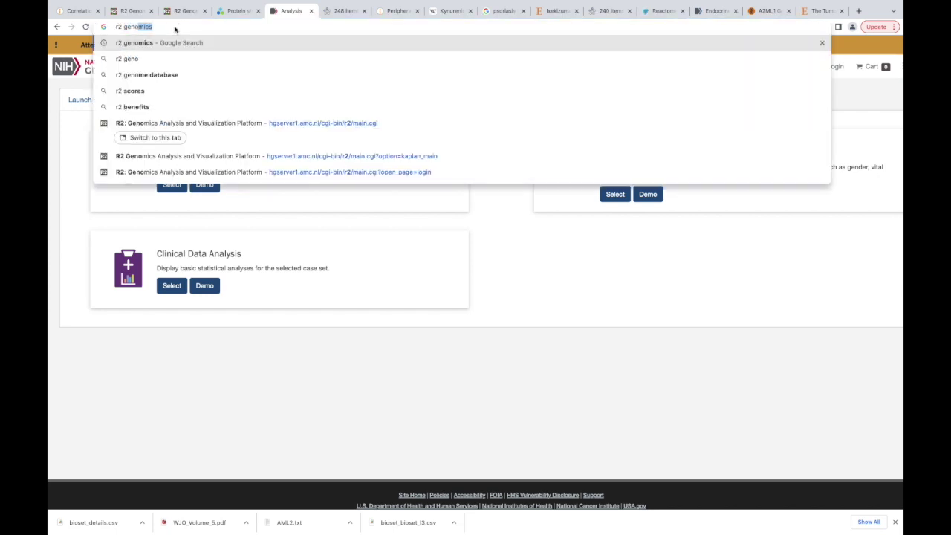
text(s)
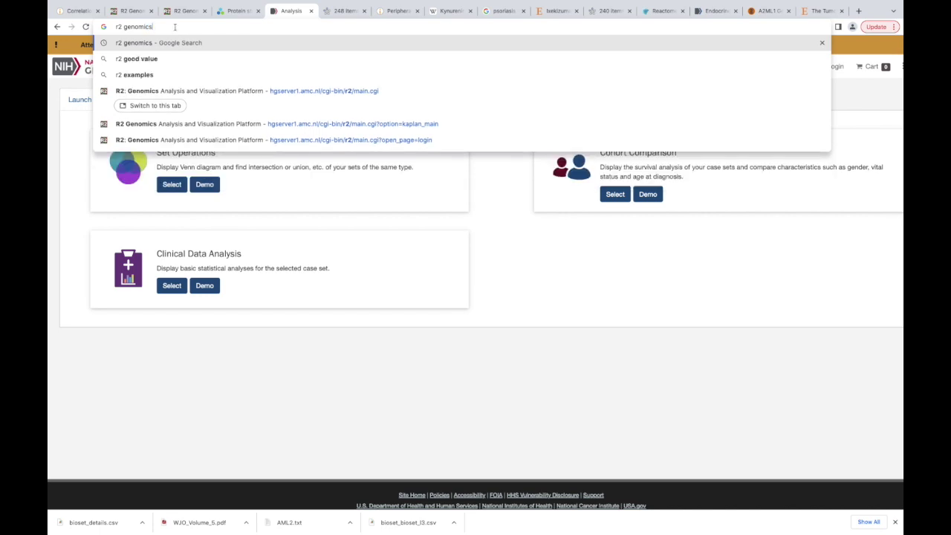
key(Return)
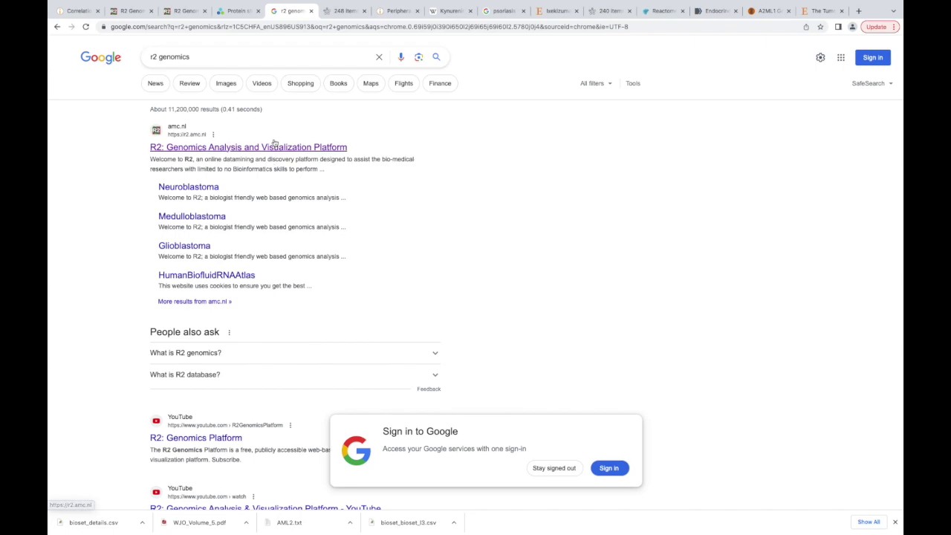
scroll(275, 137, up, 2)
scroll(276, 136, up, 3)
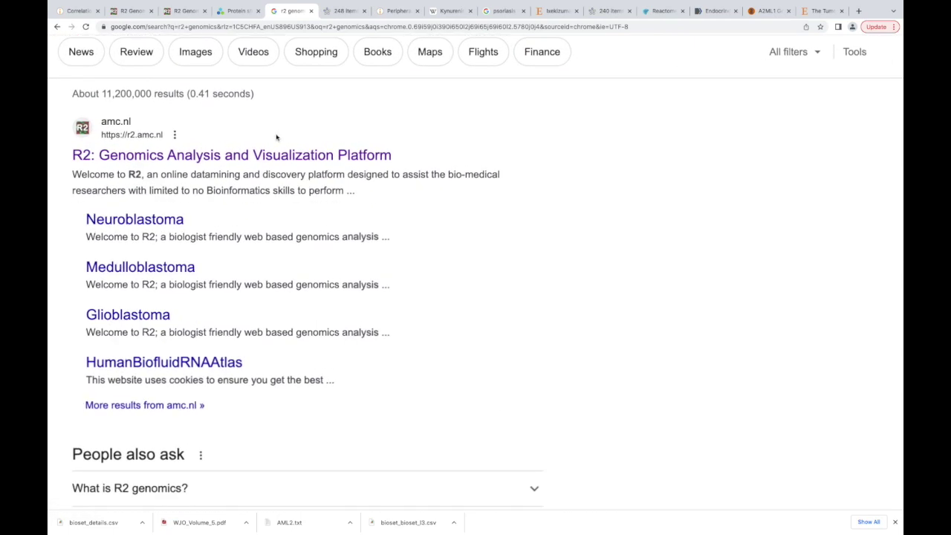
scroll(276, 137, left, 1)
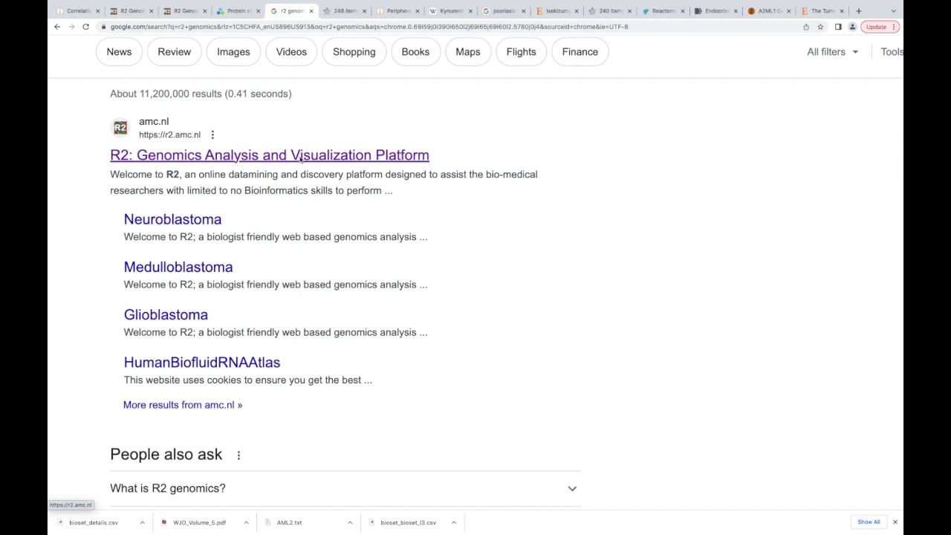
click(300, 156)
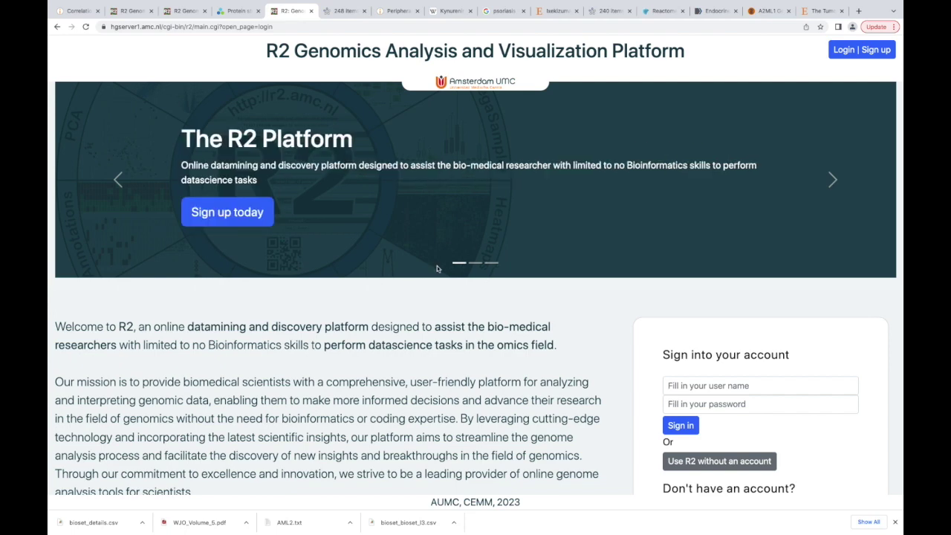
Browse the R2 welcome page and enter R2 as a guest without an account
scroll(436, 269, down, 5)
scroll(437, 269, up, 1)
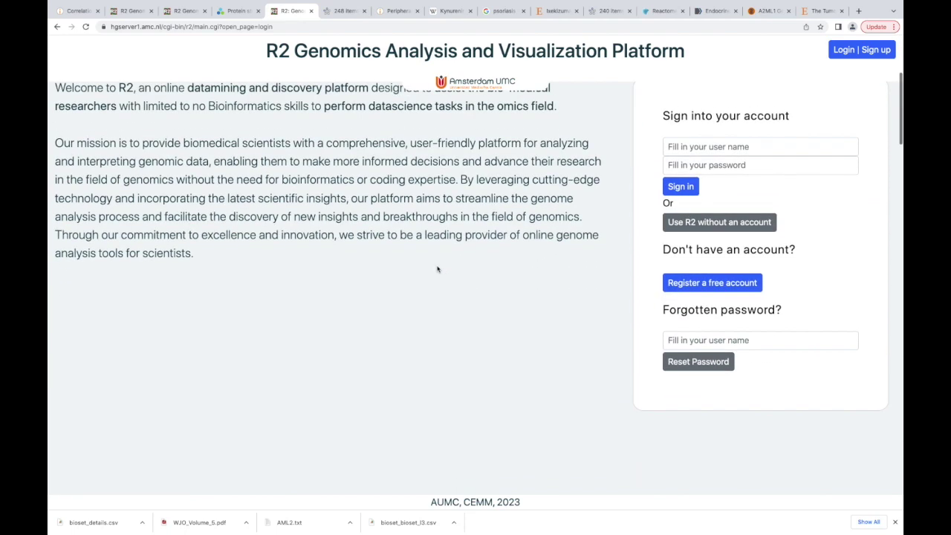
scroll(436, 269, up, 5)
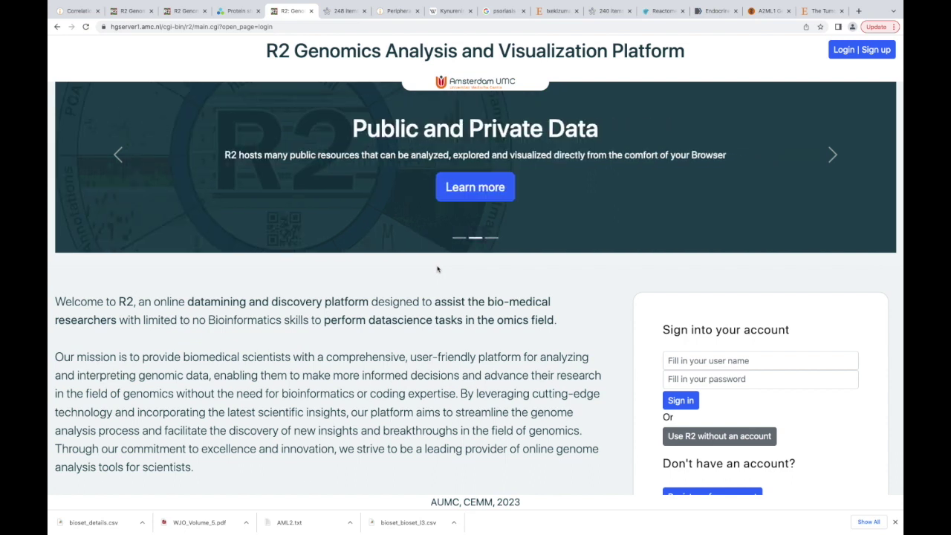
scroll(436, 269, down, 2)
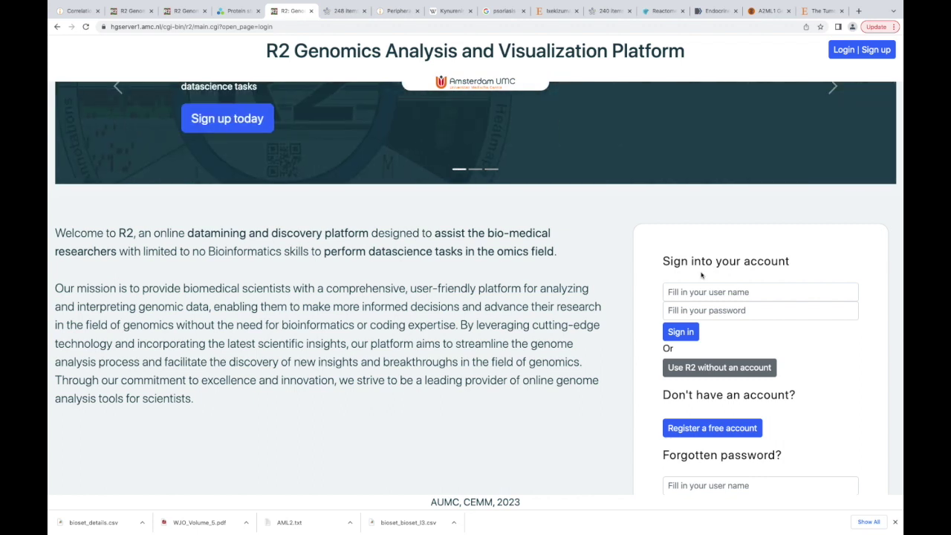
click(711, 368)
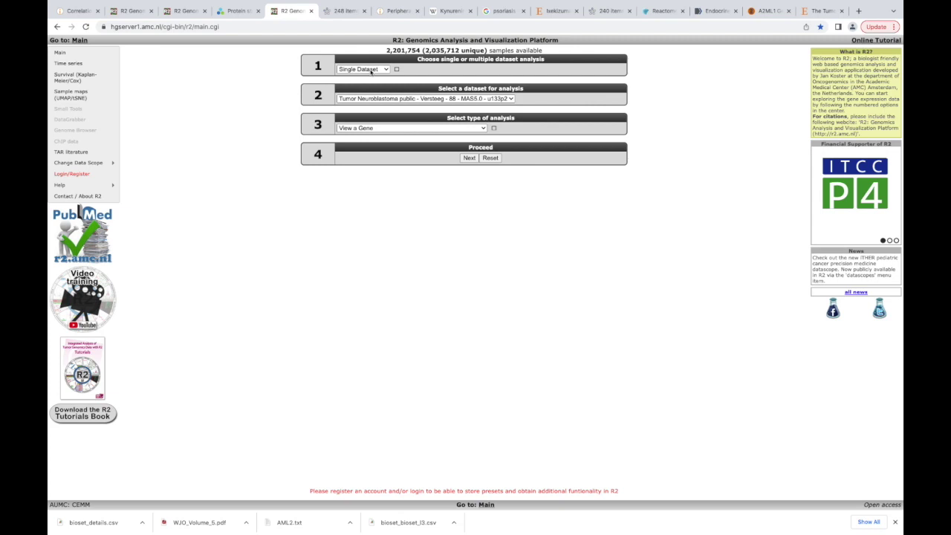
Open the full dataset chooser from the step 2 dataset dropdown
scroll(371, 71, up, 5)
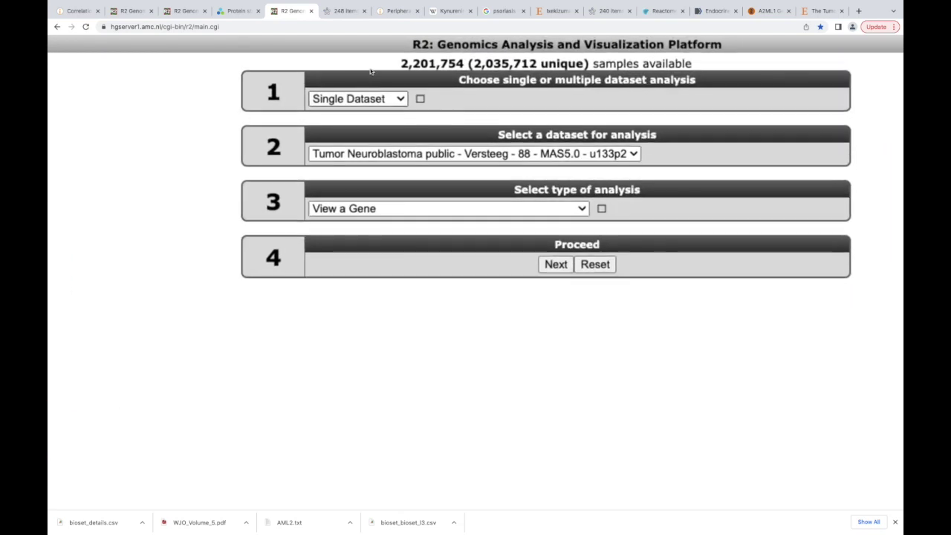
scroll(371, 71, right, 2)
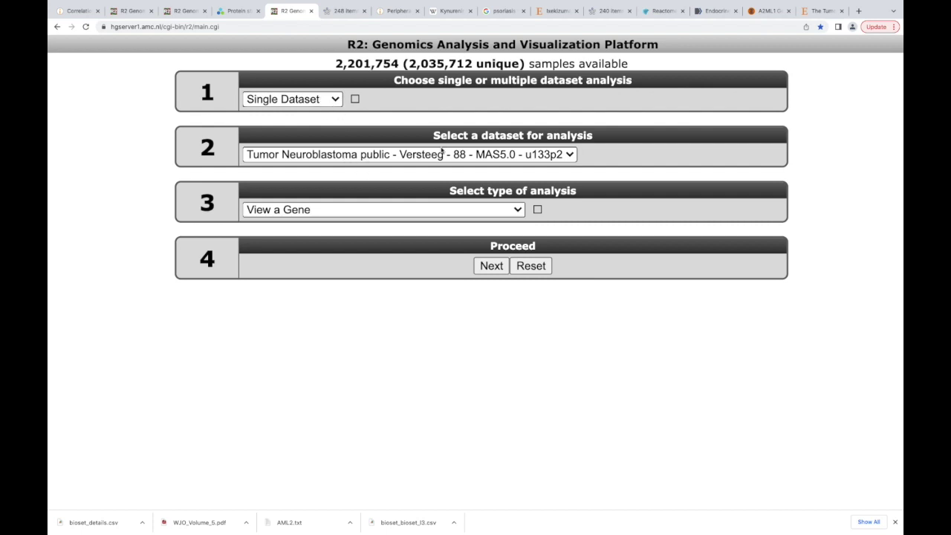
click(571, 154)
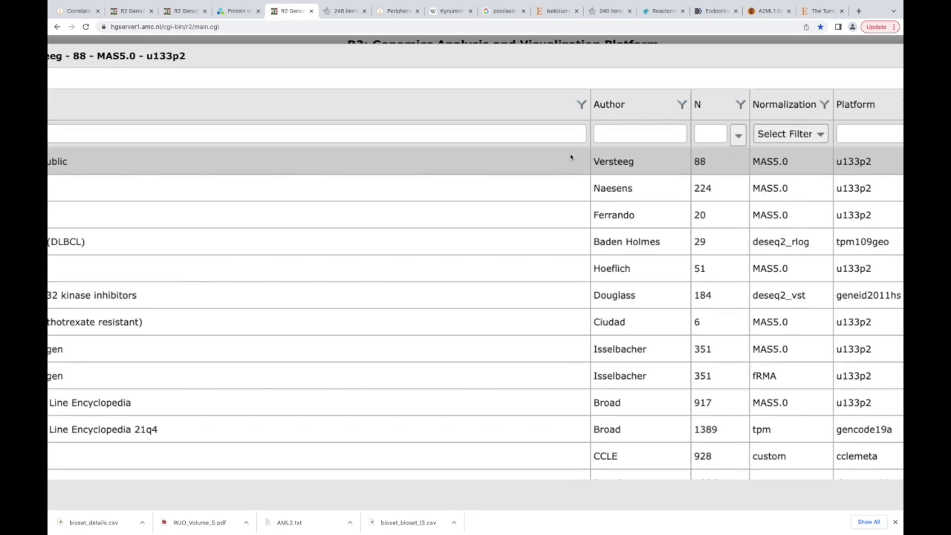
Filter the dataset chooser table by tissue 'breast'
scroll(560, 153, down, 3)
scroll(476, 165, up, 1)
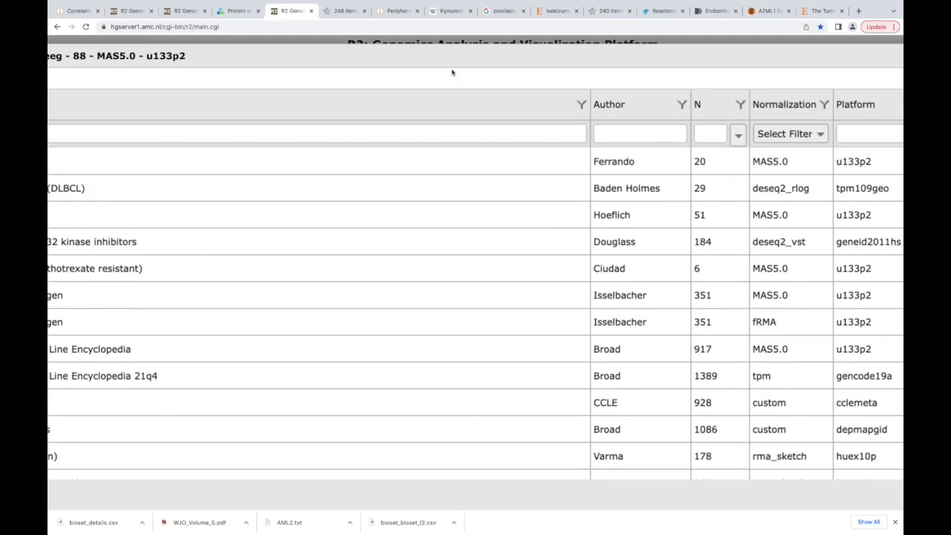
scroll(449, 60, down, 5)
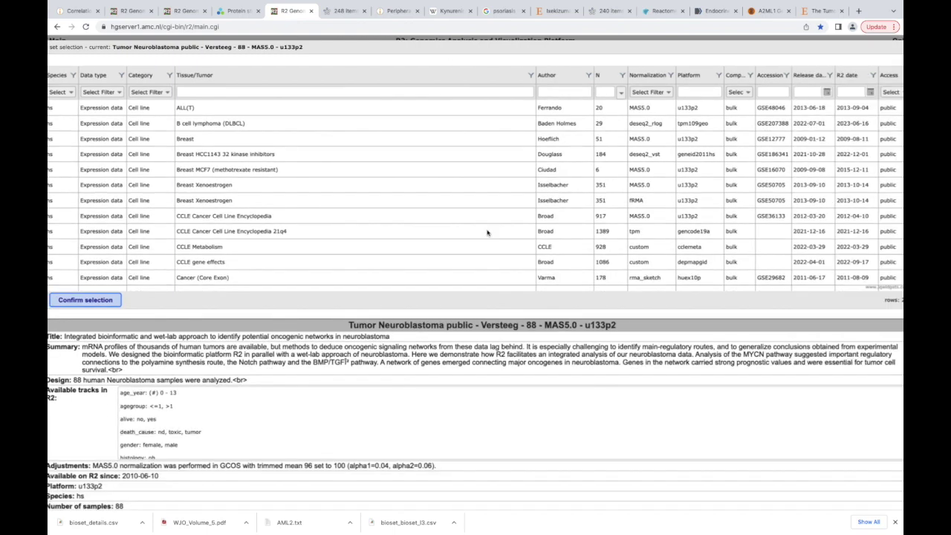
scroll(420, 336, left, 1)
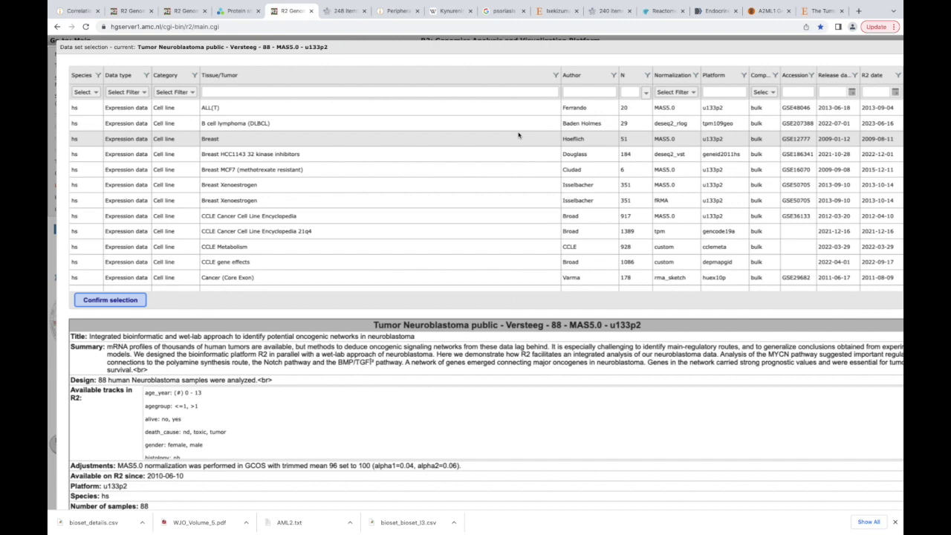
click(258, 92)
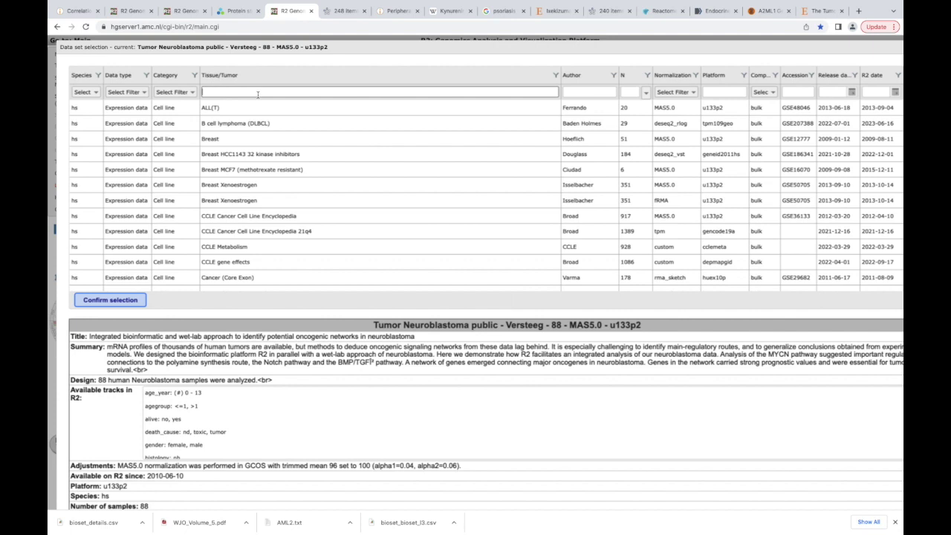
text(breast)
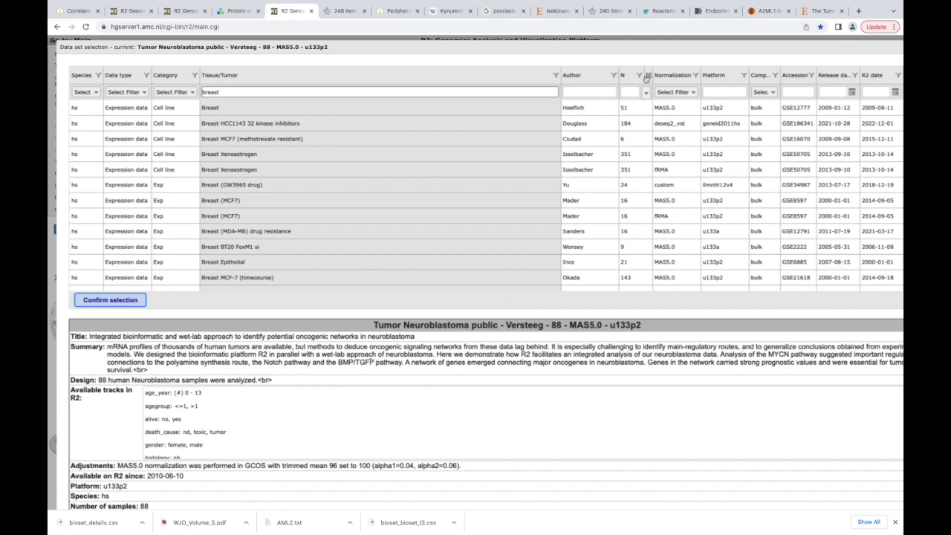
Sort breast datasets by sample count descending and select the 3207-sample Breast (primary) dataset
click(647, 79)
click(647, 78)
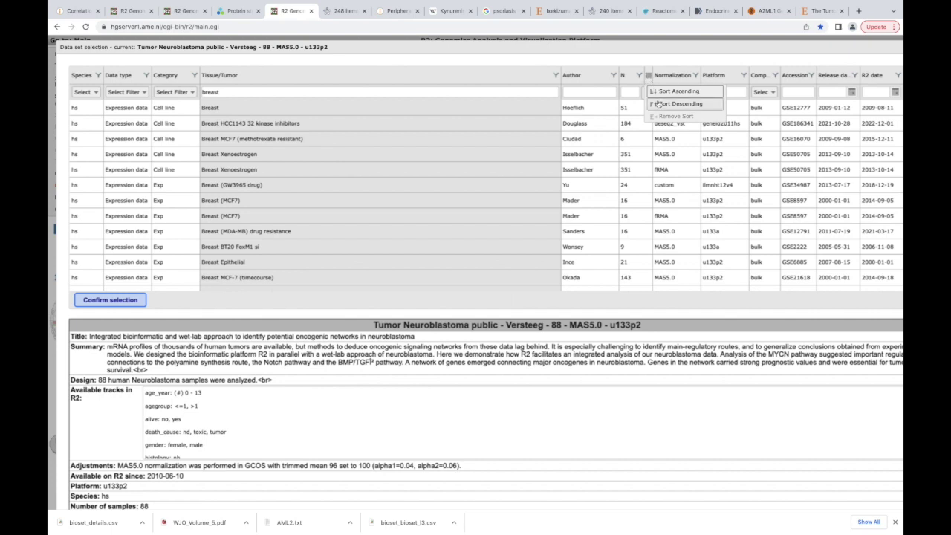
click(659, 104)
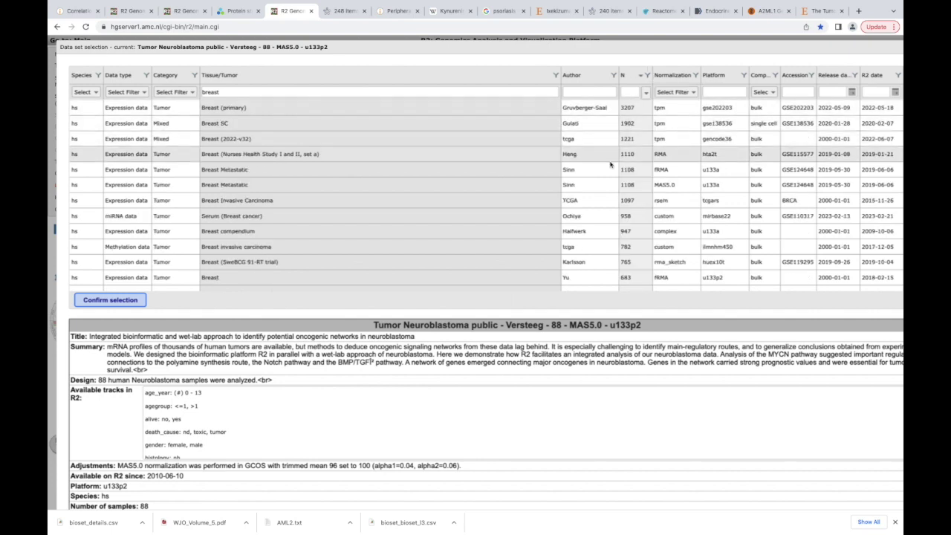
click(594, 214)
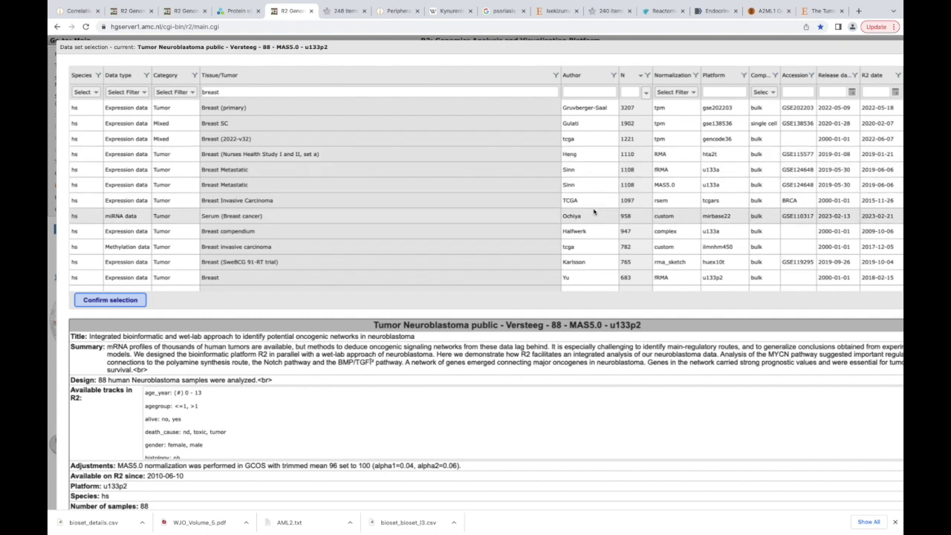
click(593, 165)
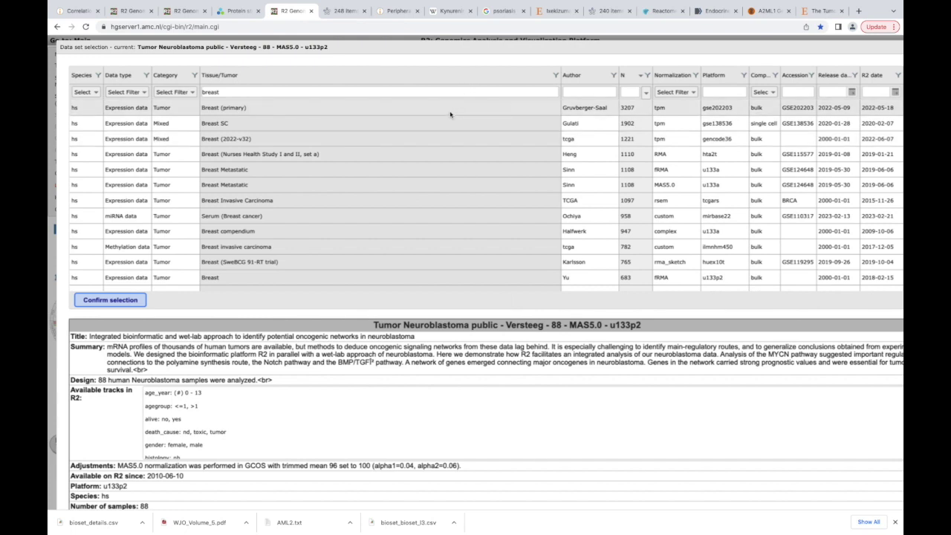
click(184, 110)
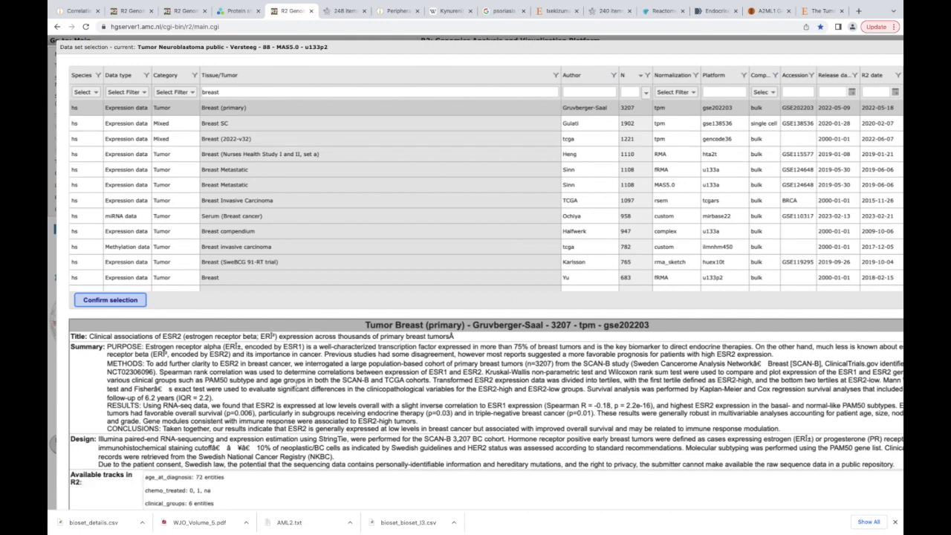
Scroll through the Breast (primary) gse202203 description to read its ESR2 study summary
scroll(298, 387, down, 1)
scroll(297, 388, down, 4)
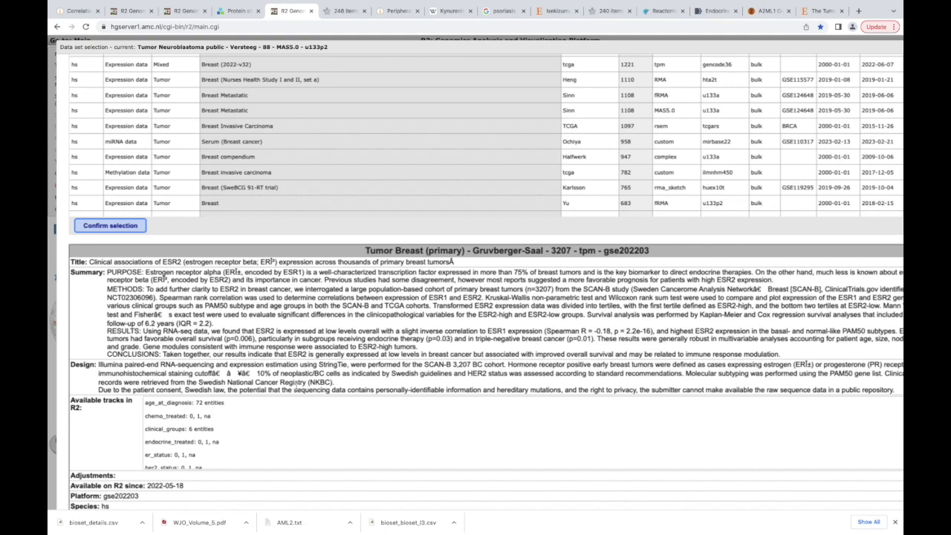
scroll(296, 387, up, 5)
scroll(296, 386, down, 1)
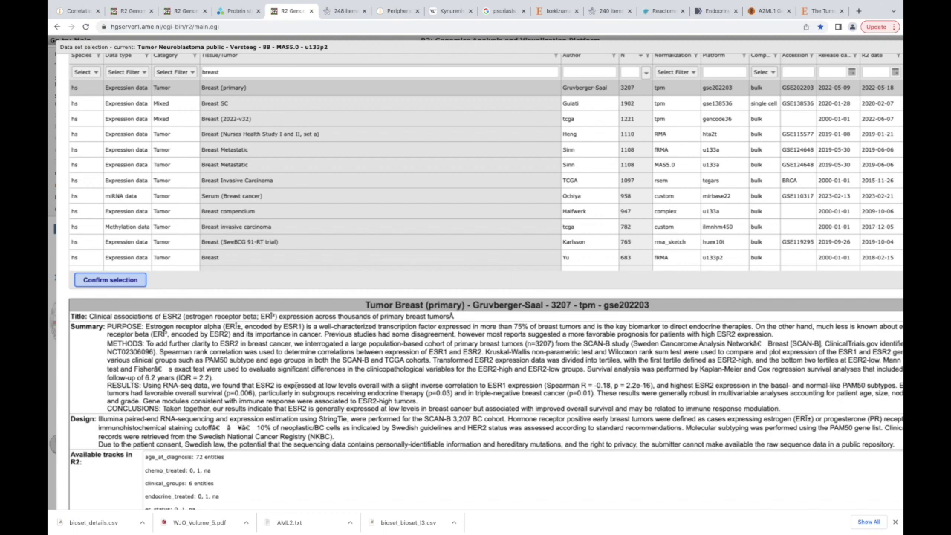
scroll(303, 359, down, 1)
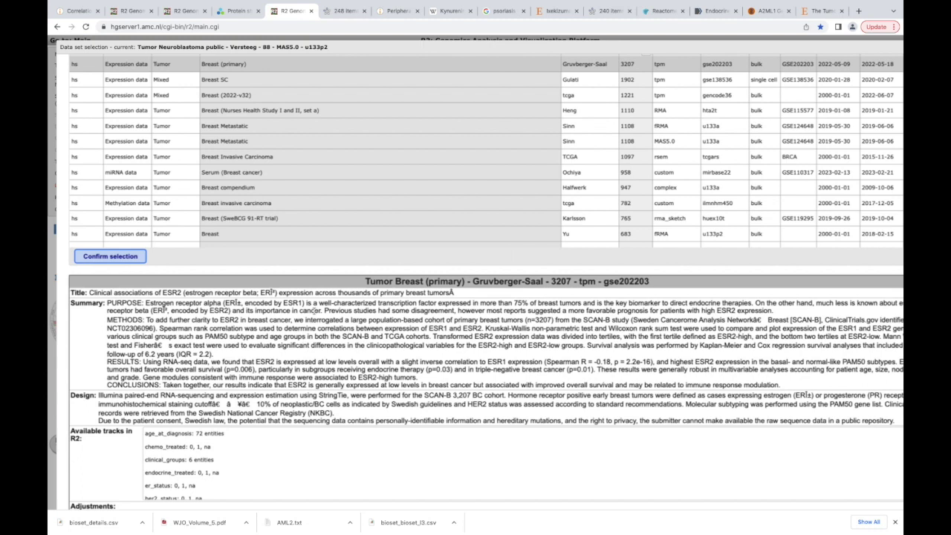
scroll(314, 310, up, 2)
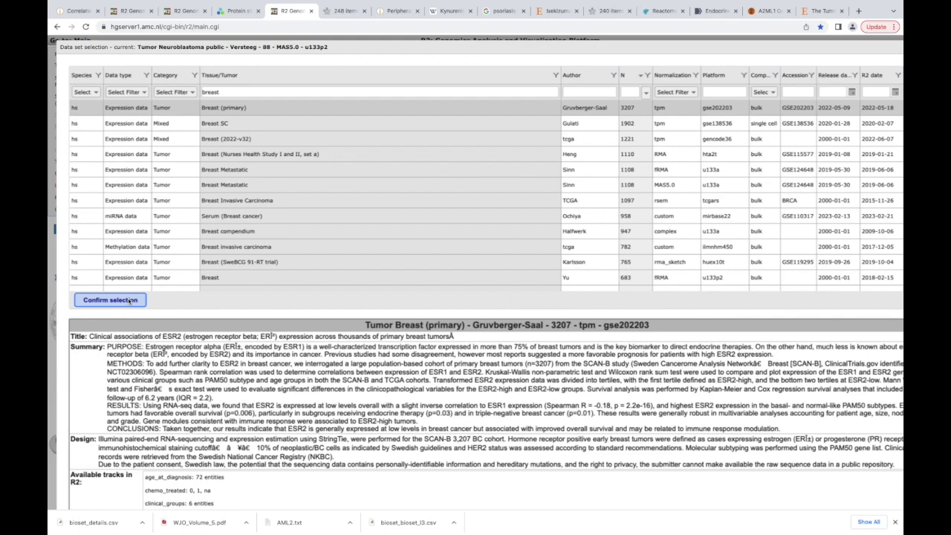
scroll(128, 301, up, 5)
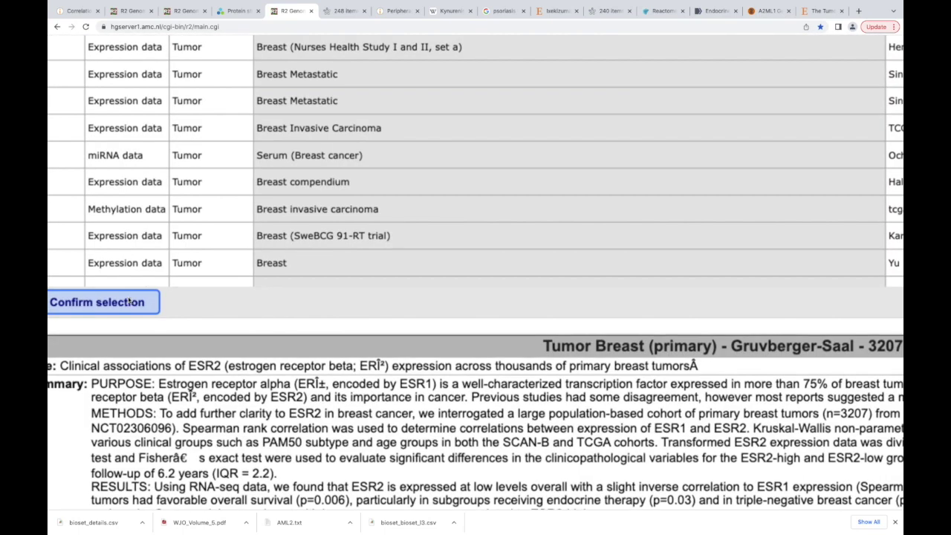
Confirm the Gruvberger-Saal 3207 tpm gse202203 dataset and pick Differential expression between two groups
click(130, 308)
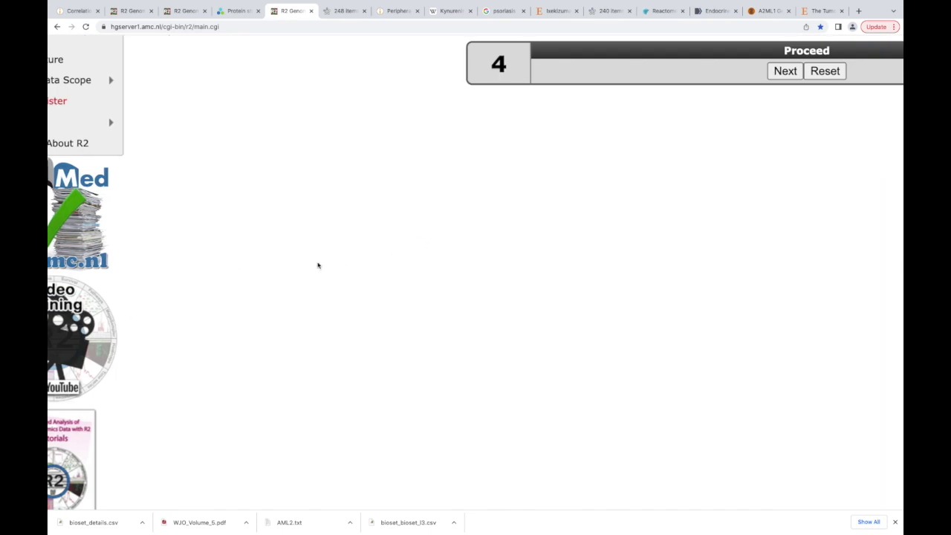
scroll(317, 265, down, 5)
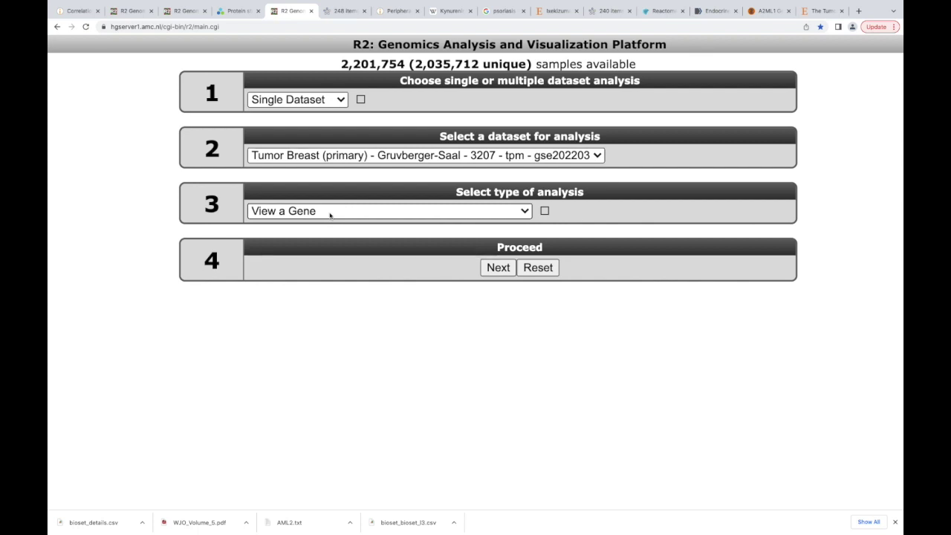
click(526, 215)
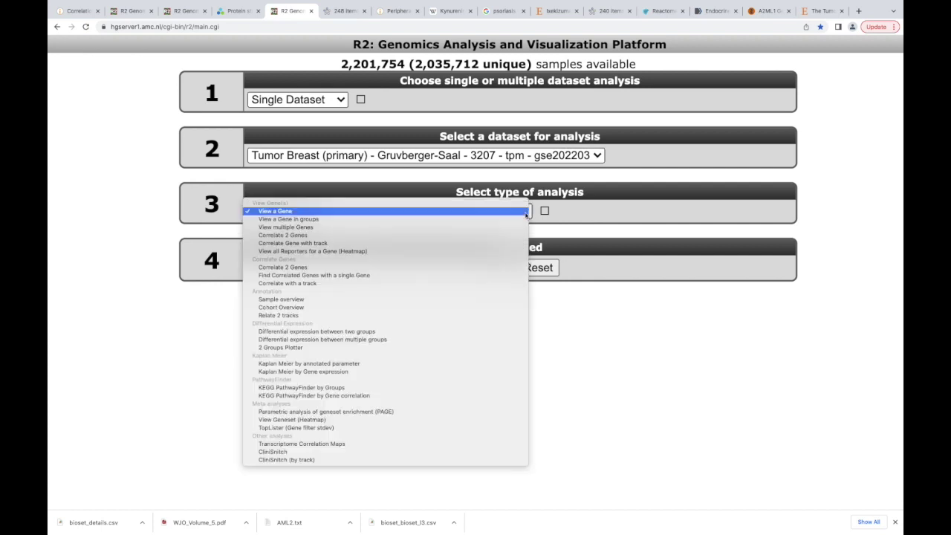
click(482, 335)
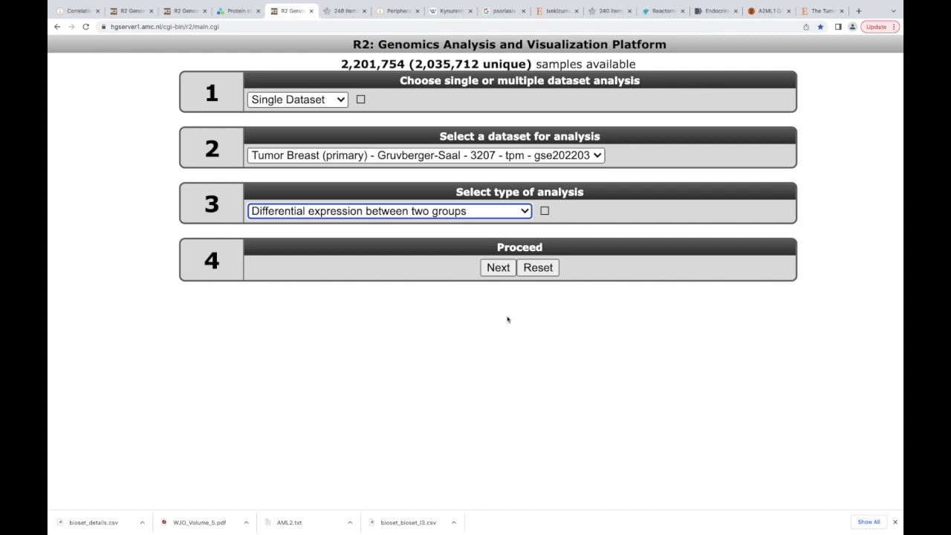
Keep T-test as the test, group samples by er_status (3 cat), and submit
click(503, 270)
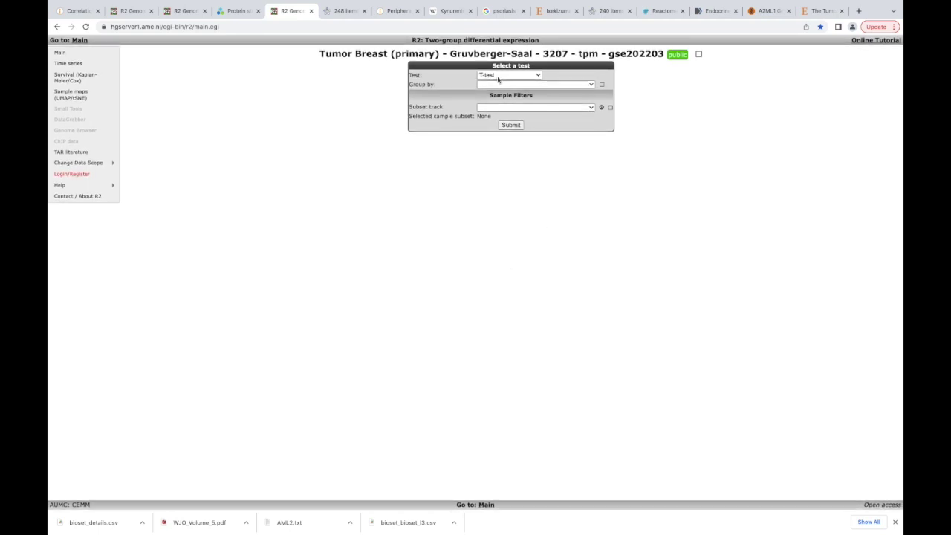
scroll(503, 88, up, 5)
scroll(504, 90, up, 2)
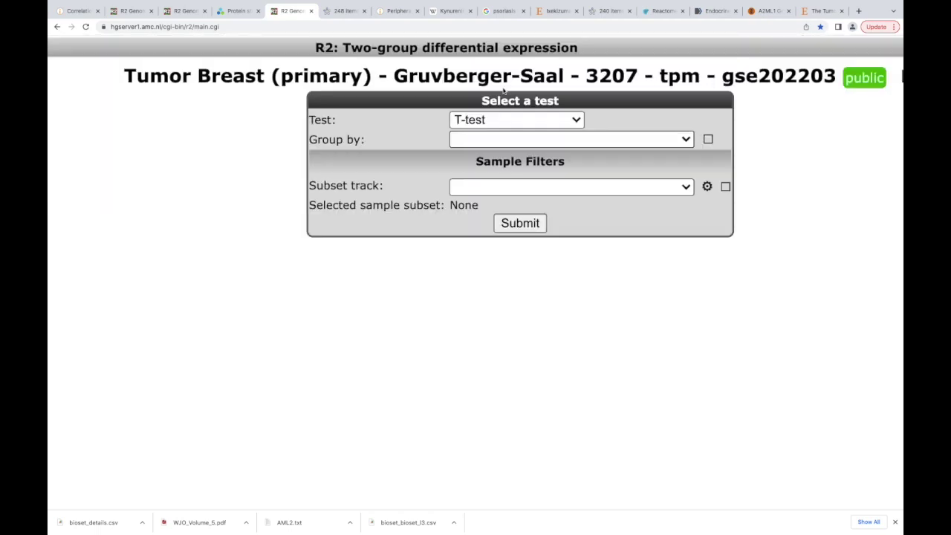
click(575, 119)
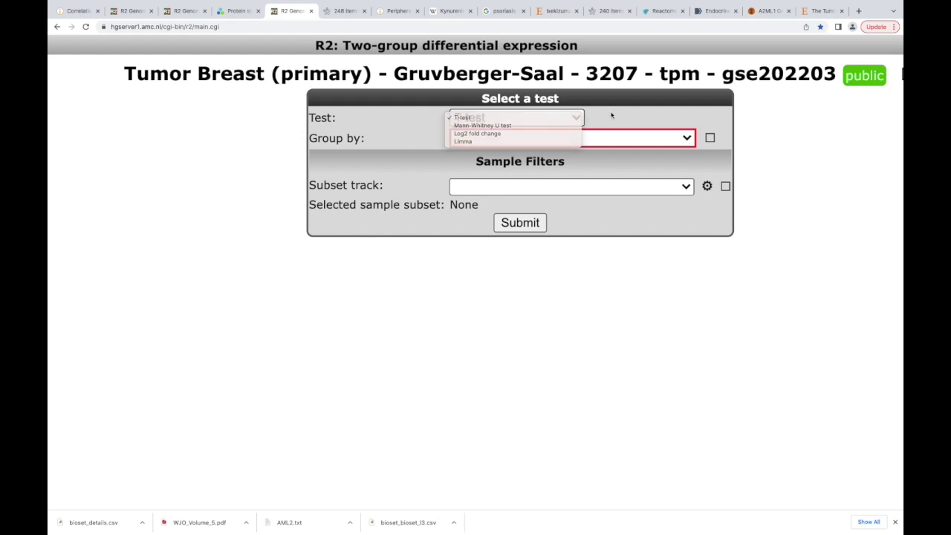
click(612, 112)
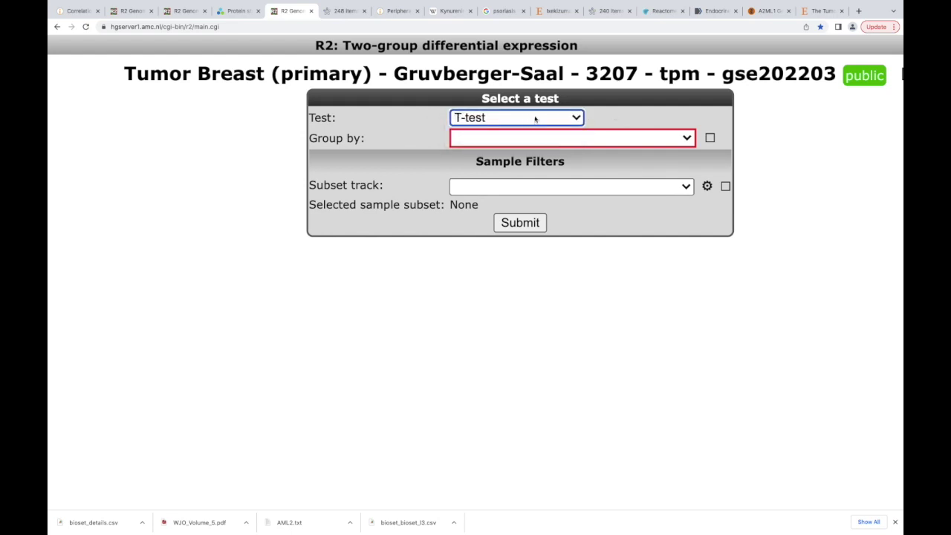
click(687, 139)
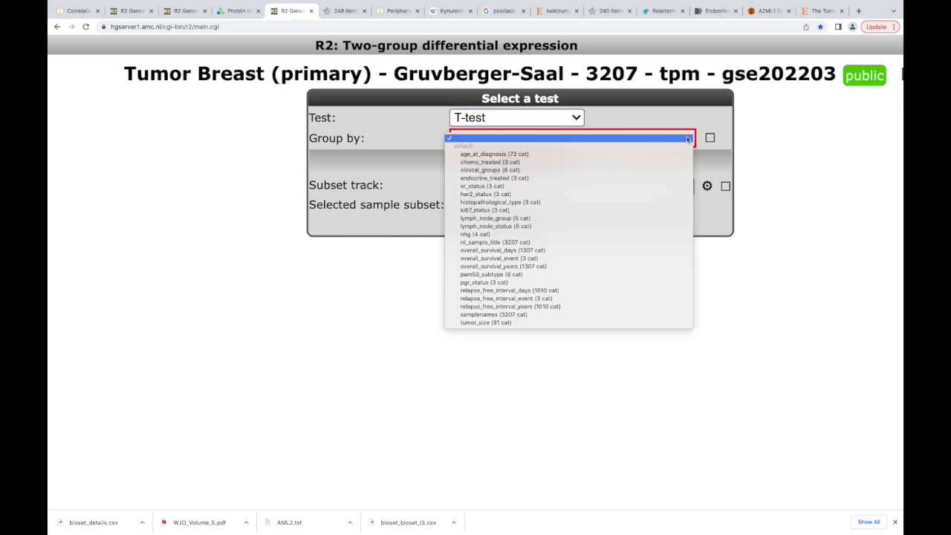
click(625, 187)
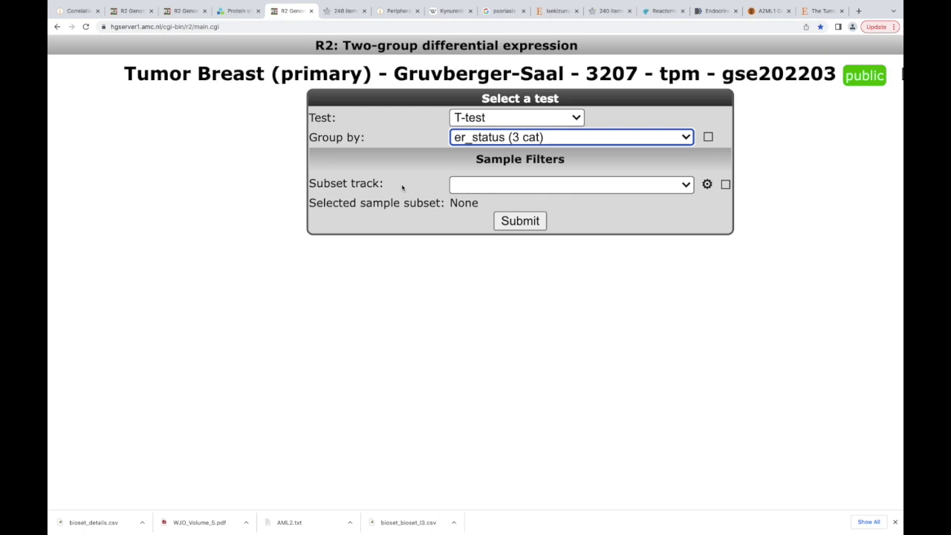
click(533, 226)
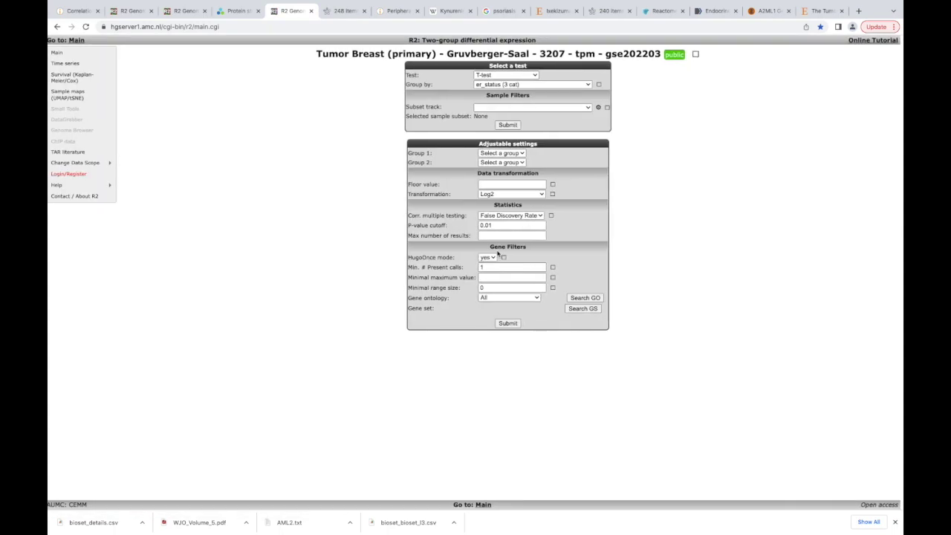
Set Group 1 to er_status 0 (475 samples) and Group 2 to 1 (2715 samples)
scroll(526, 163, up, 5)
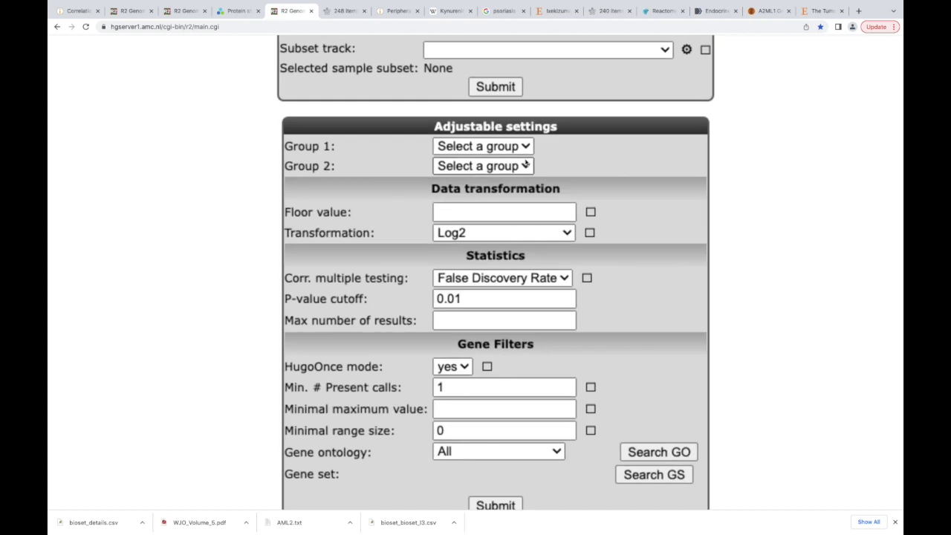
scroll(524, 163, up, 4)
scroll(524, 159, down, 3)
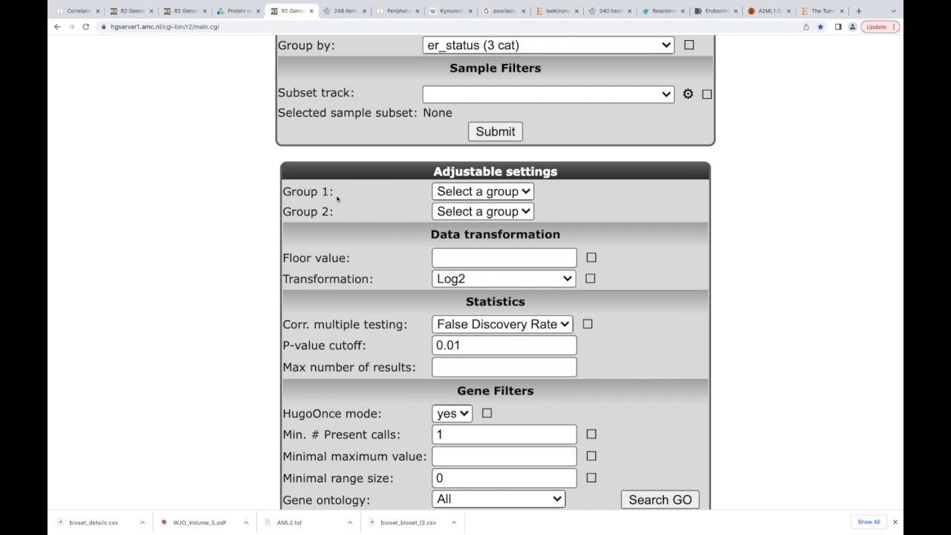
click(524, 192)
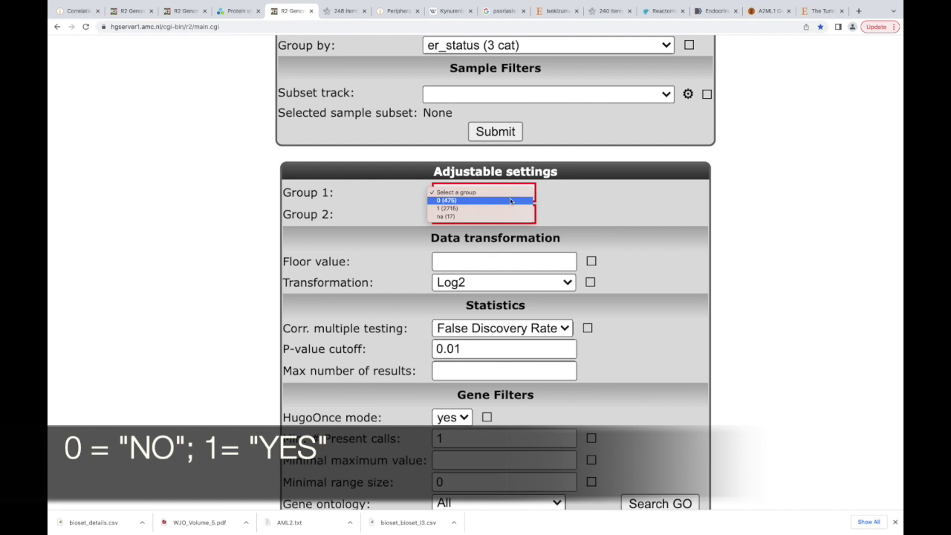
click(510, 200)
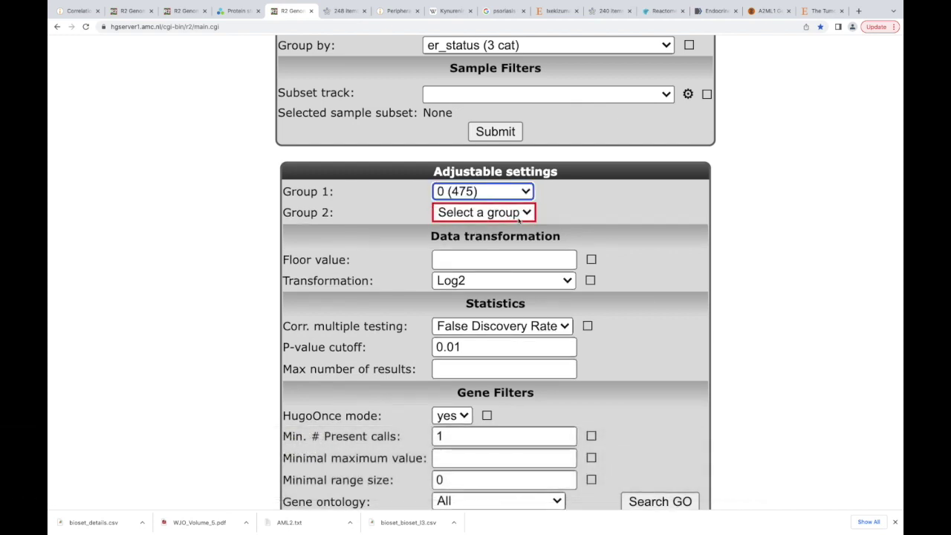
click(527, 214)
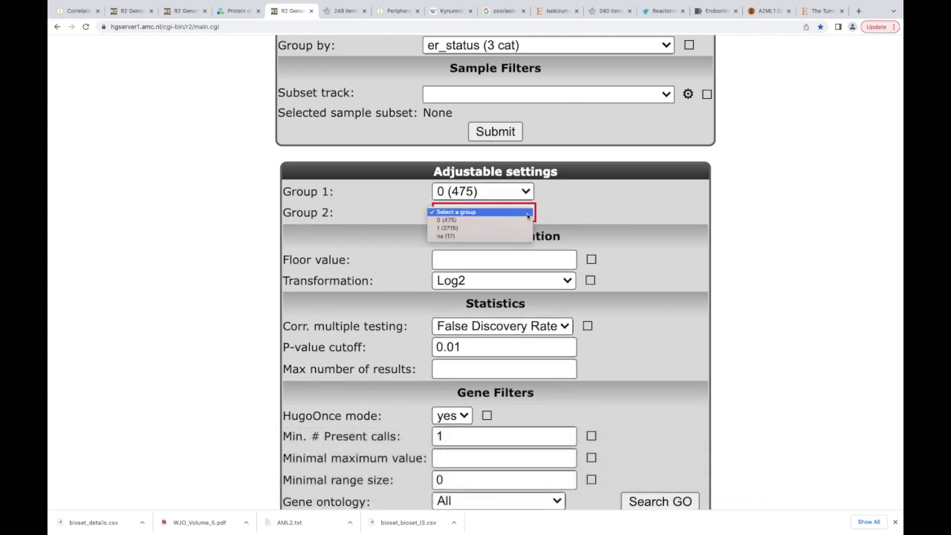
click(514, 229)
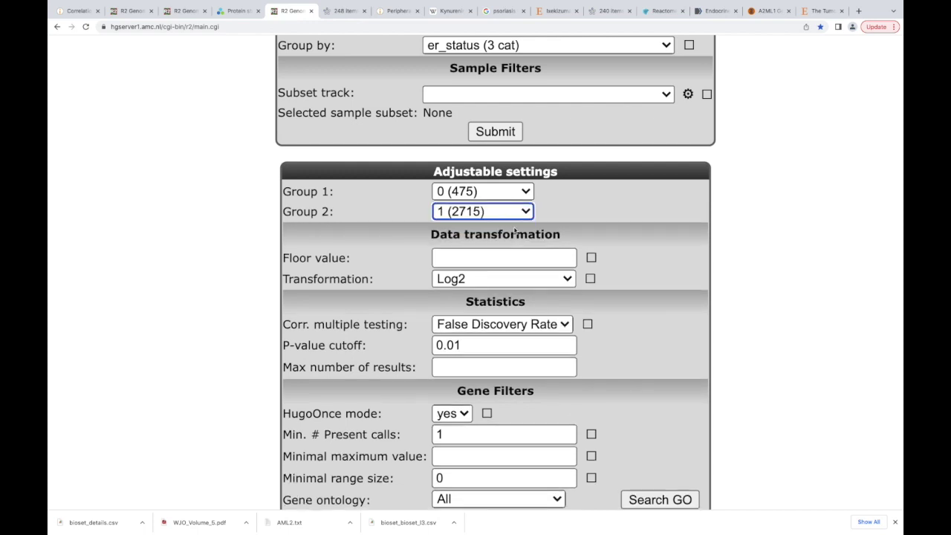
Run the T-test comparing the two er_status groups
scroll(612, 268, down, 2)
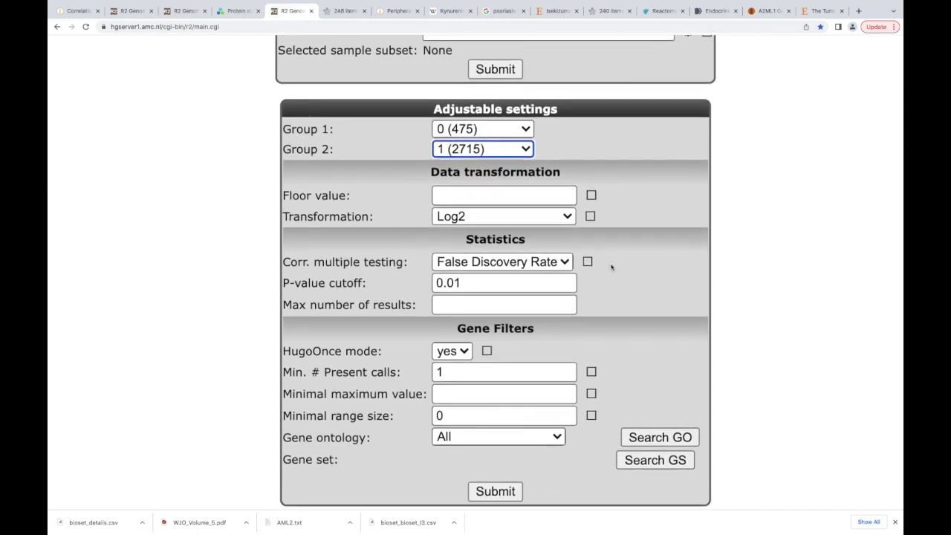
scroll(612, 268, down, 1)
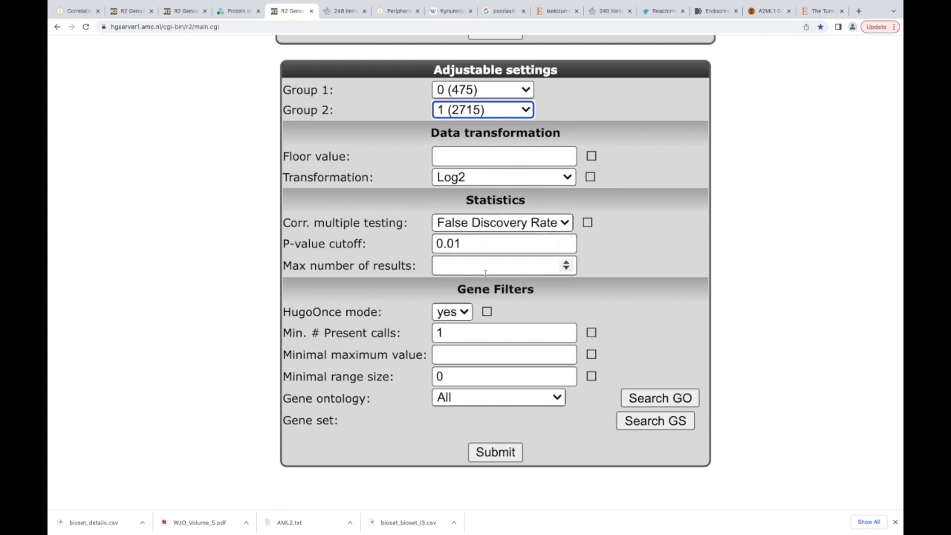
scroll(485, 273, down, 3)
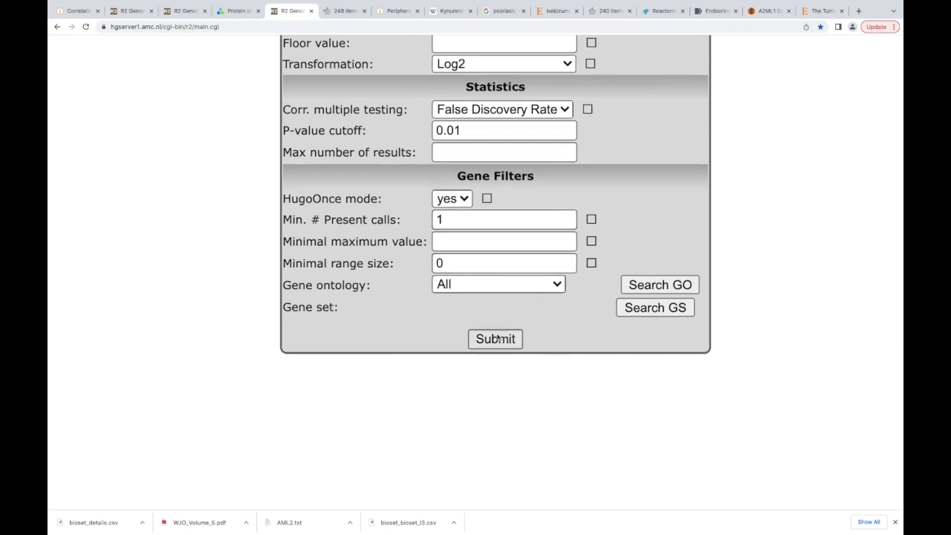
click(498, 338)
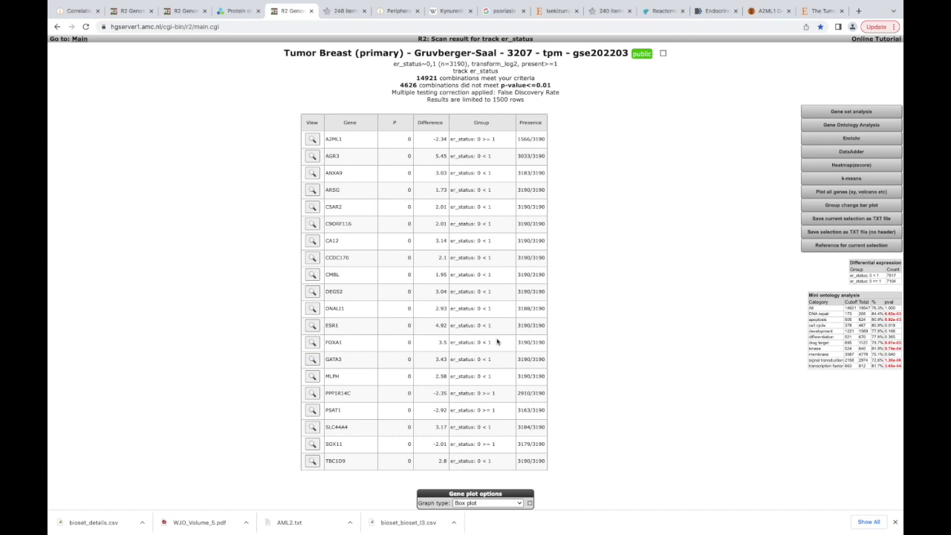
Open the A2ML1 box plot by er_status with its one-way ANOVA from the results
scroll(497, 341, up, 2)
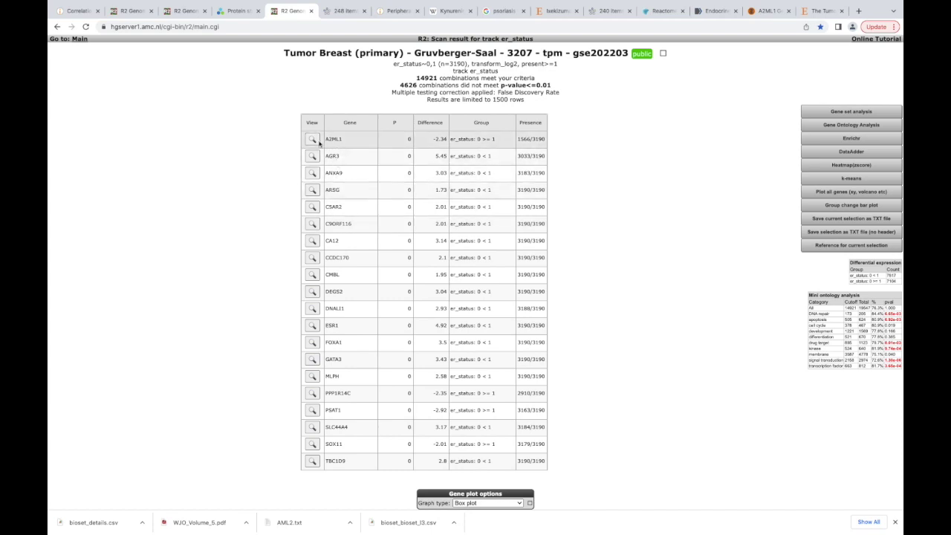
mouse_move(314, 141)
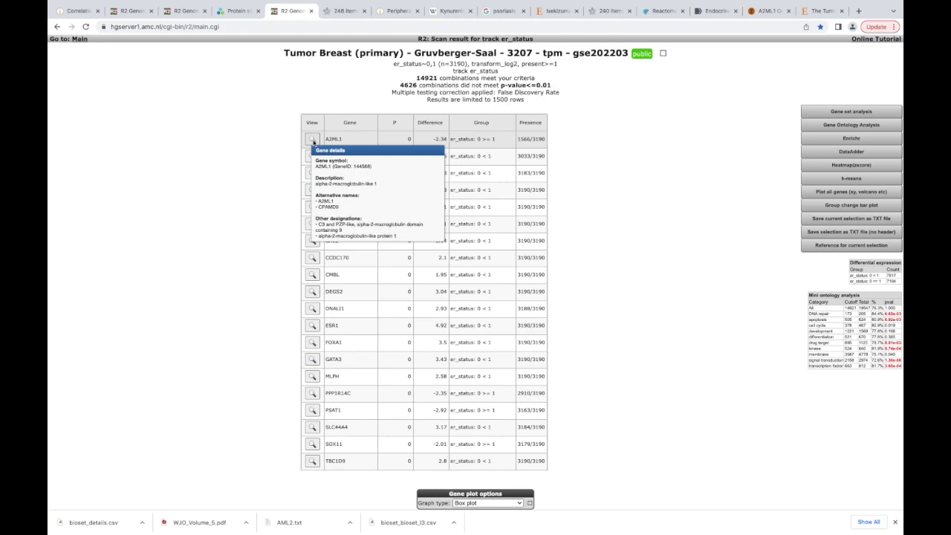
scroll(313, 141, up, 5)
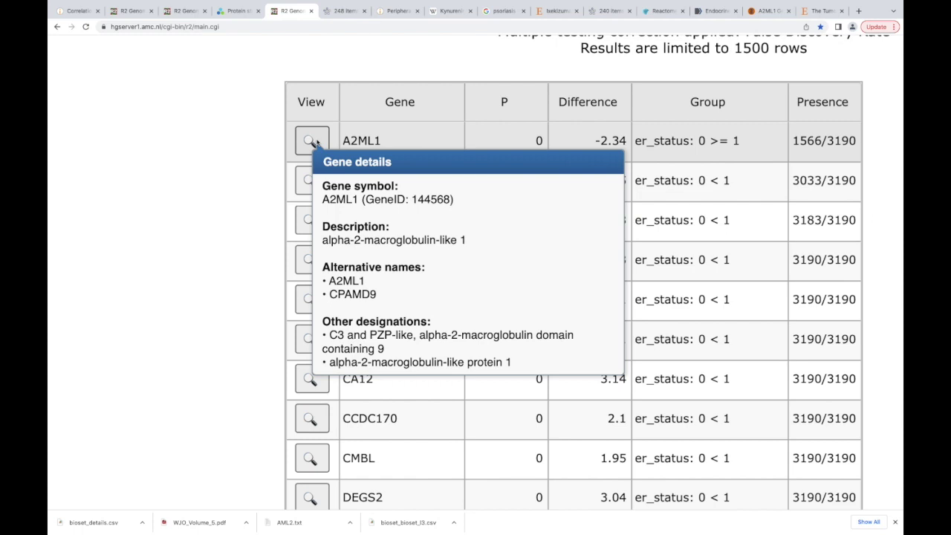
click(313, 141)
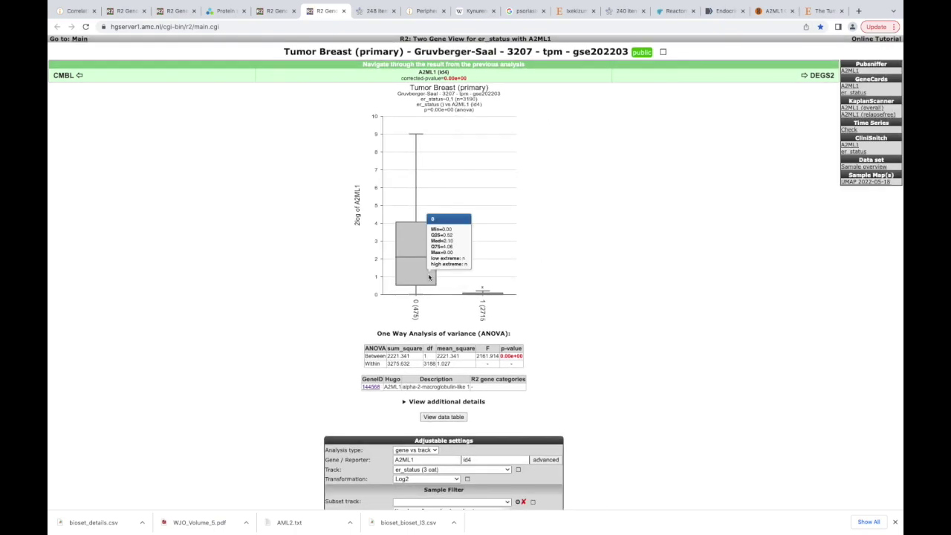
scroll(428, 277, up, 5)
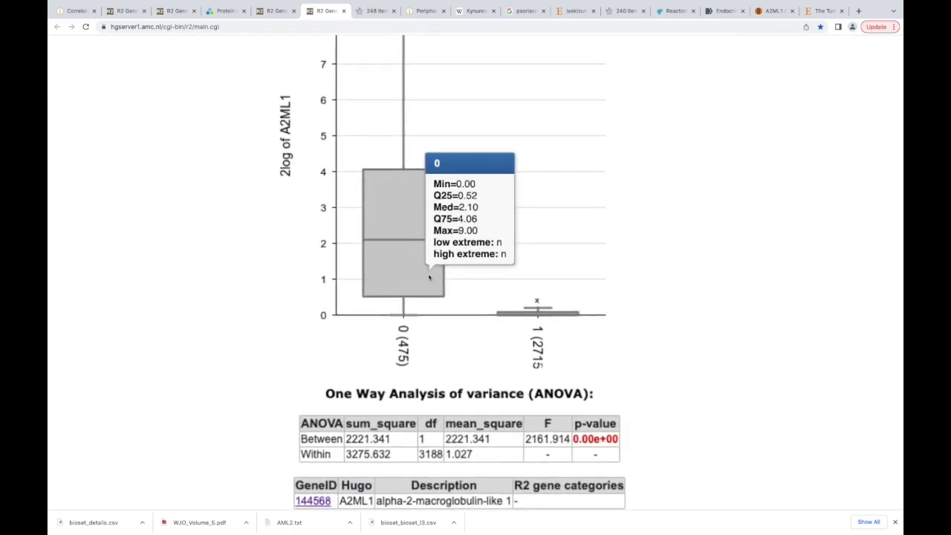
scroll(428, 277, up, 1)
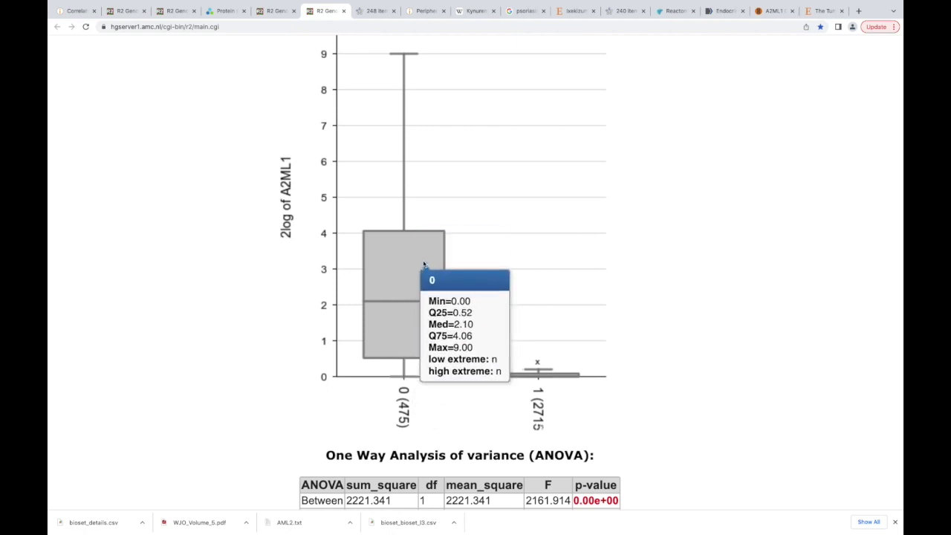
scroll(545, 383, down, 1)
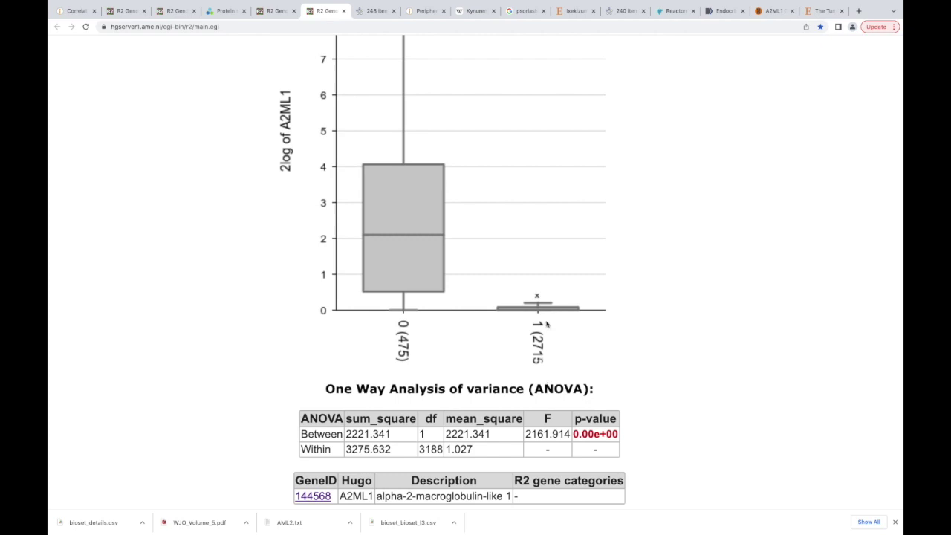
mouse_move(540, 311)
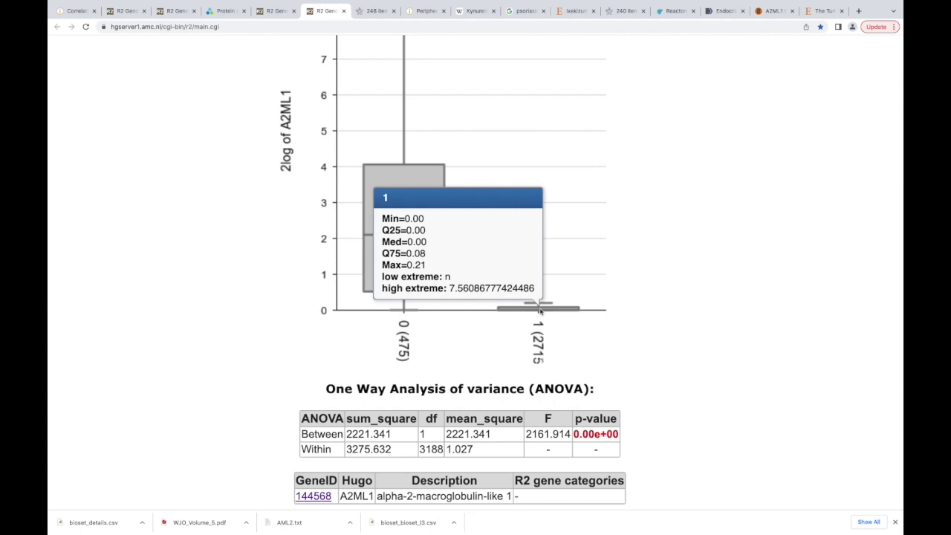
scroll(540, 310, up, 3)
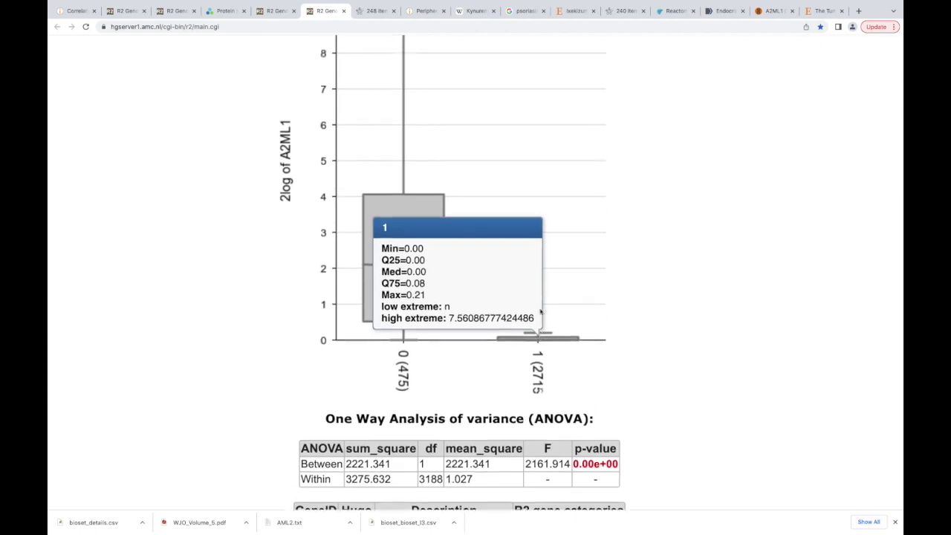
scroll(408, 240, up, 2)
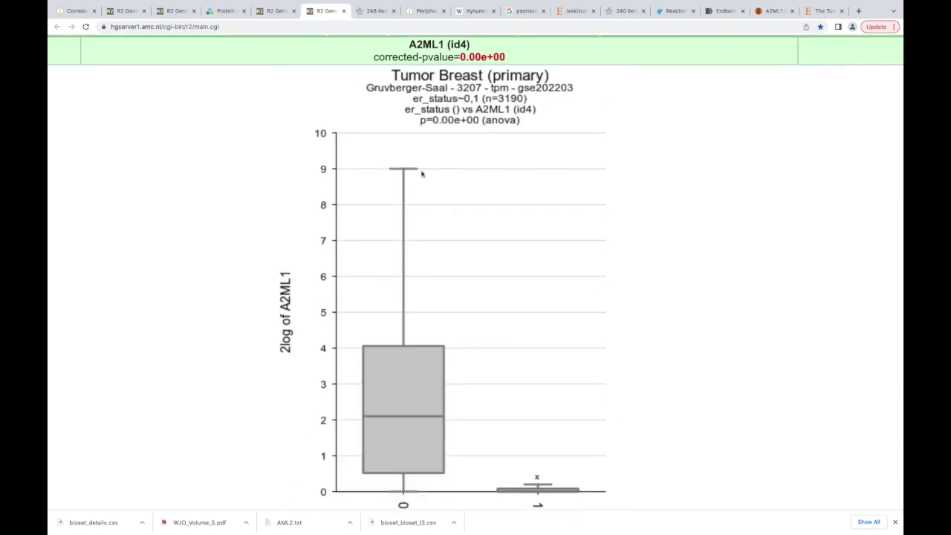
mouse_move(413, 358)
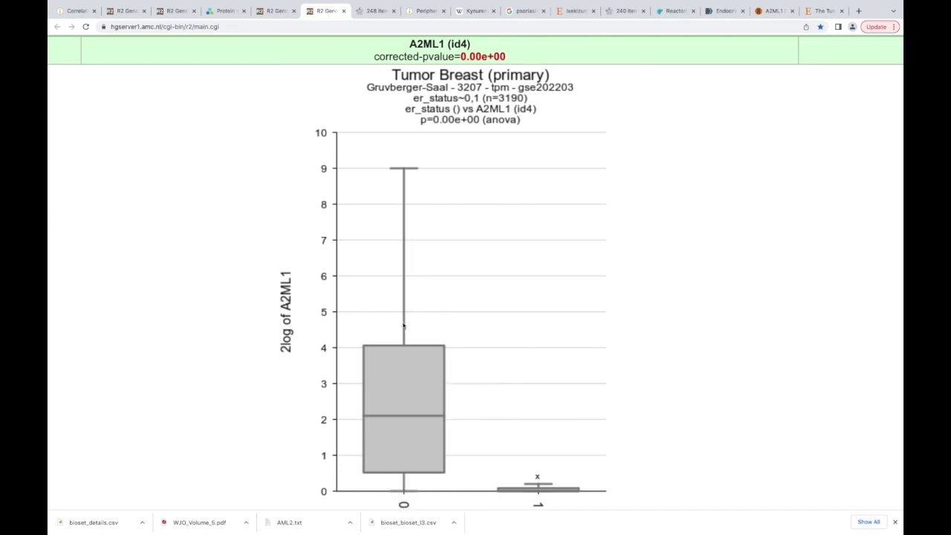
scroll(407, 262, down, 8)
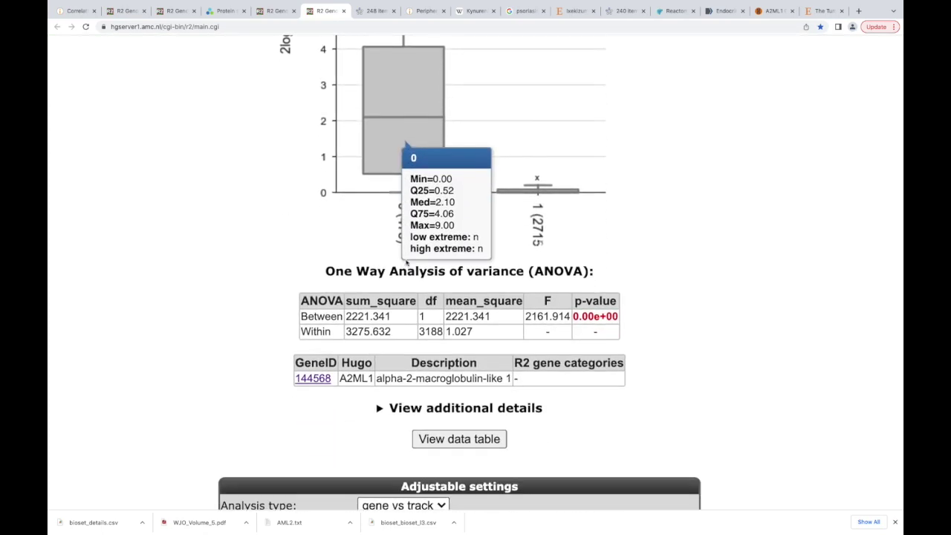
scroll(406, 263, down, 1)
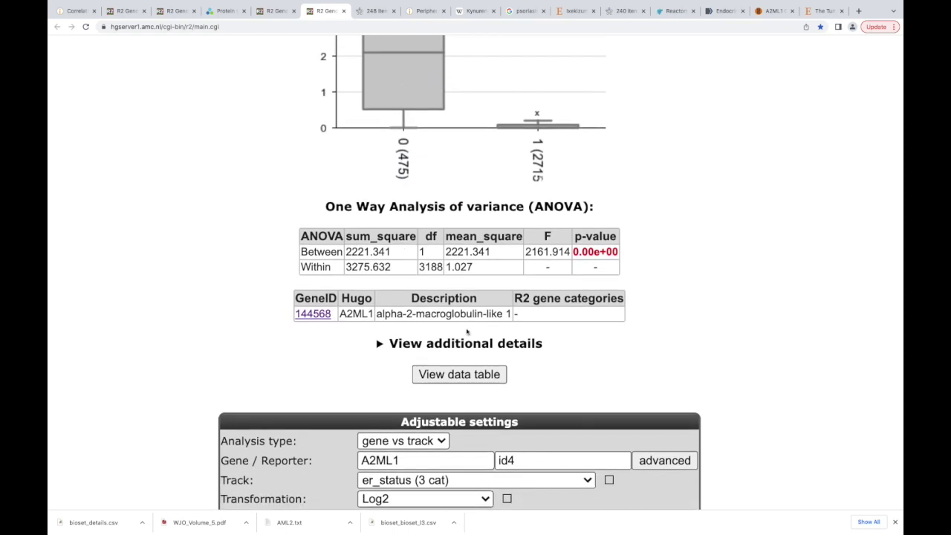
scroll(498, 329, down, 4)
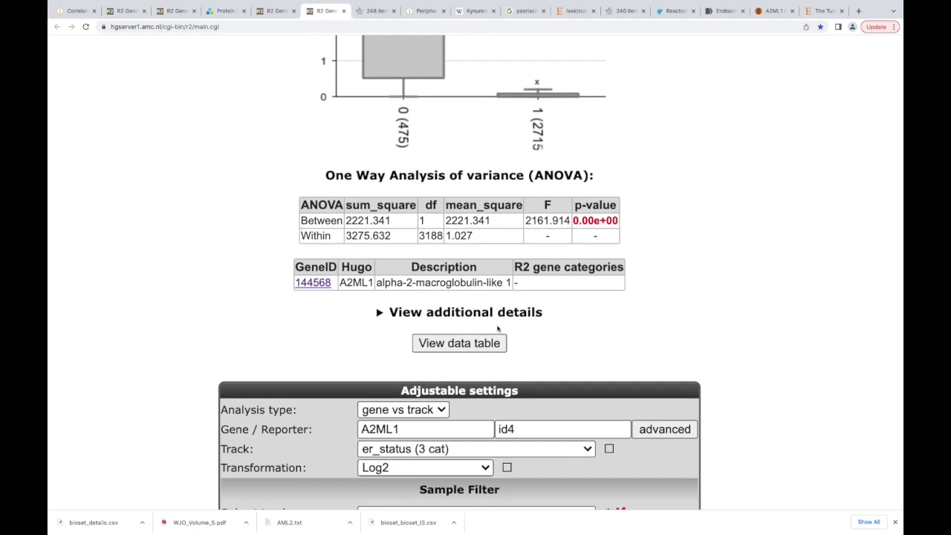
scroll(498, 328, down, 1)
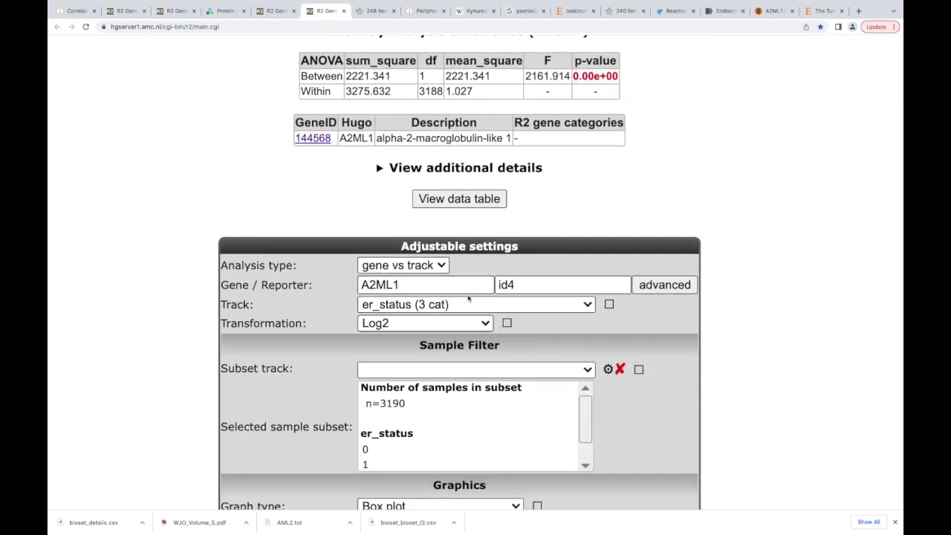
scroll(468, 298, up, 15)
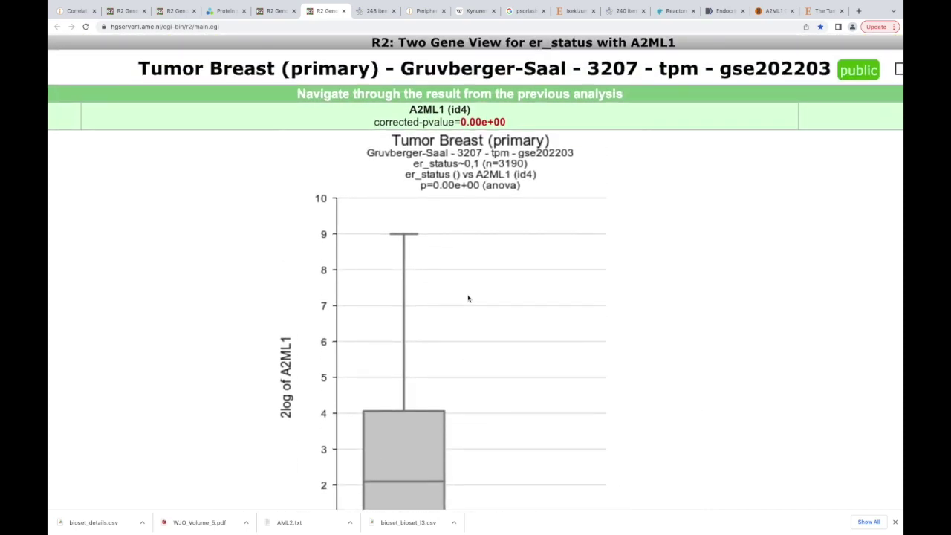
scroll(468, 298, down, 1)
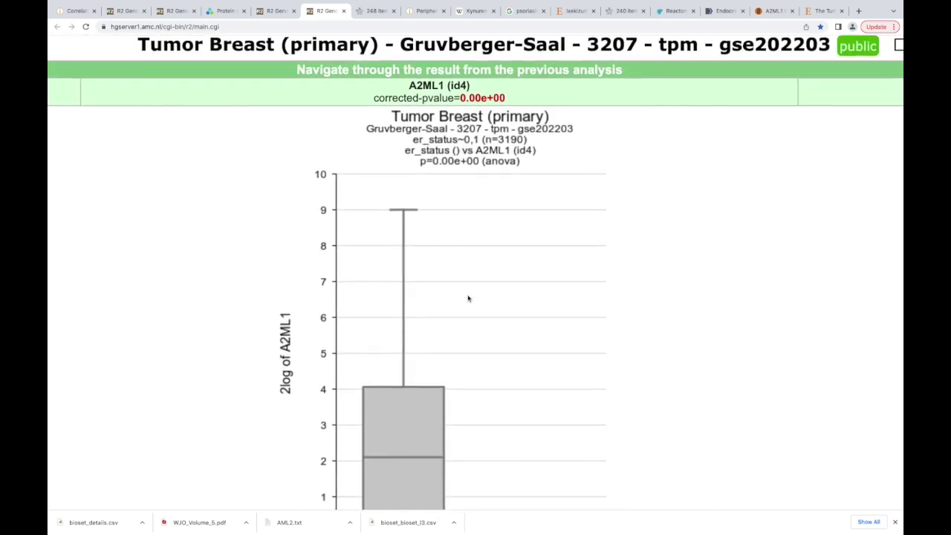
scroll(468, 298, down, 1)
scroll(468, 298, down, 1)
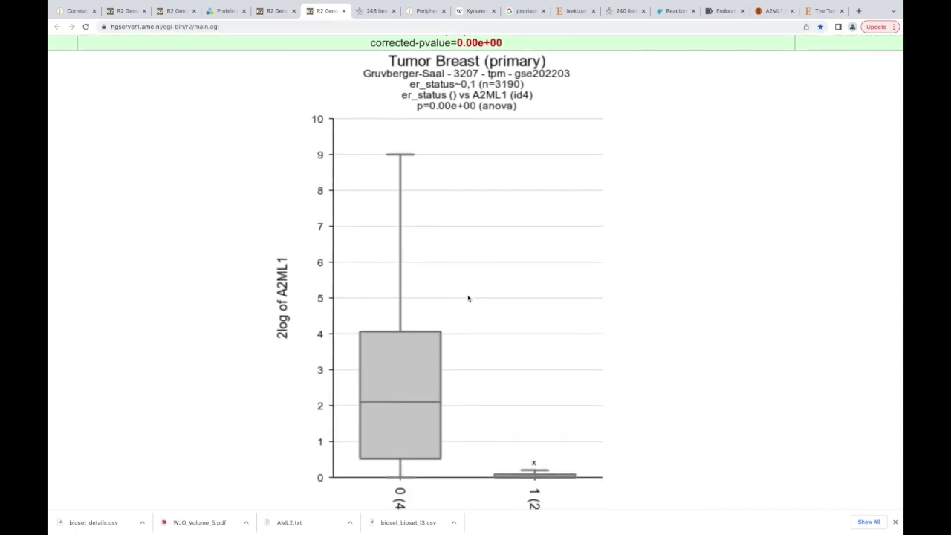
scroll(468, 298, down, 1)
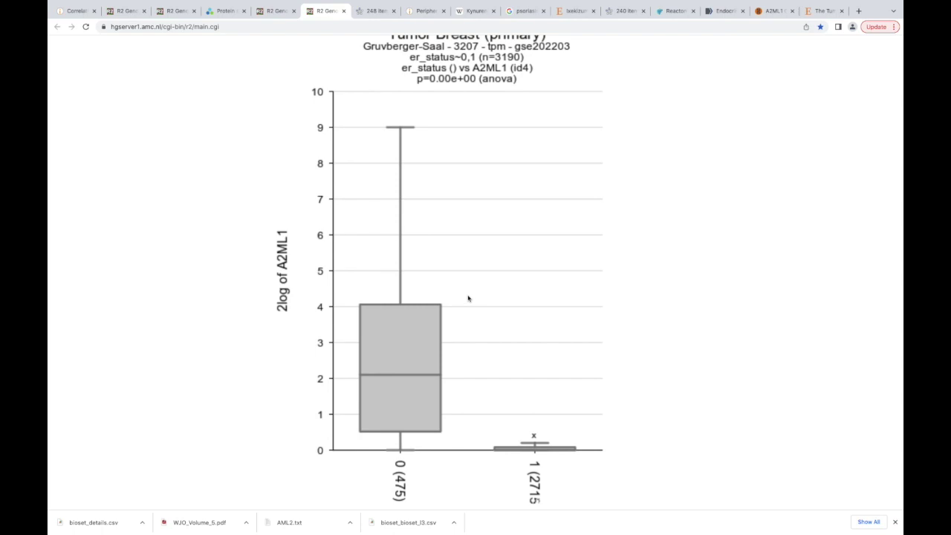
scroll(467, 298, up, 3)
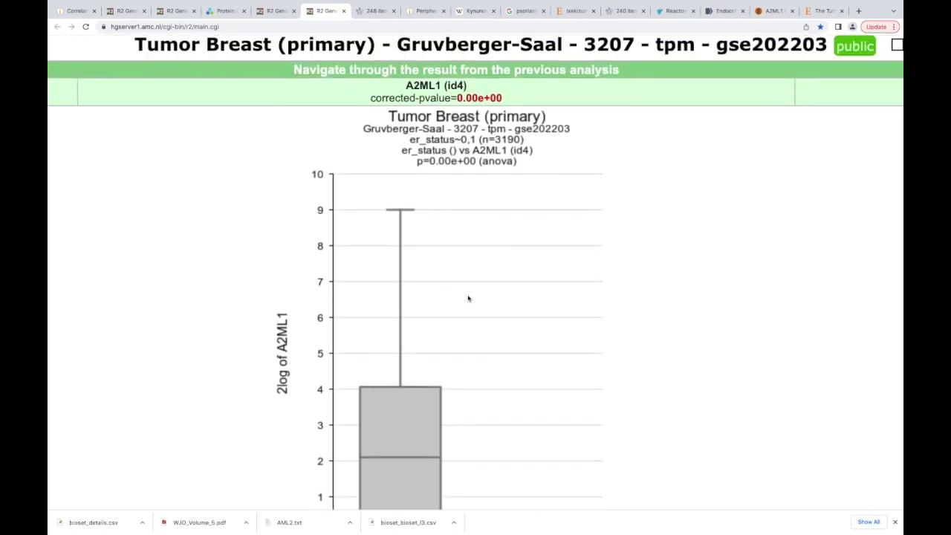
scroll(467, 298, down, 1)
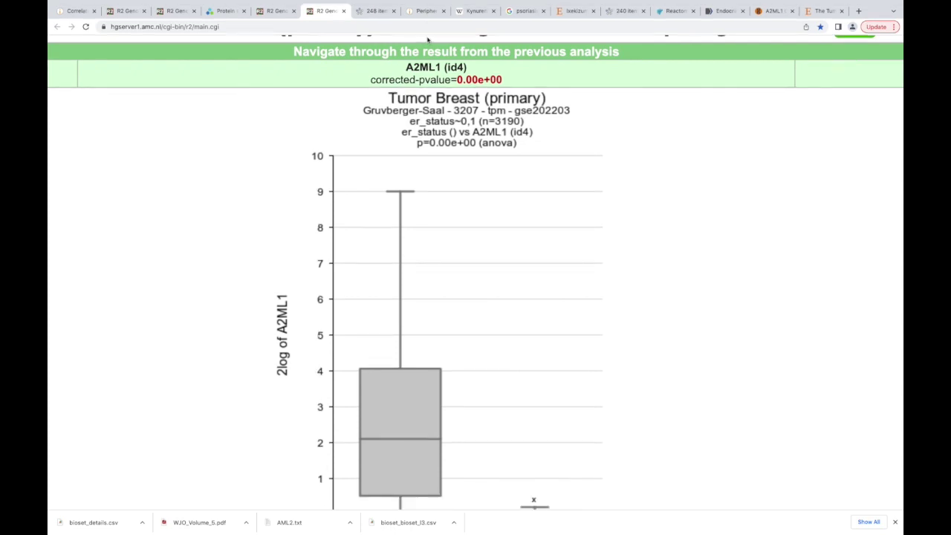
From the JBC calmodulin-like protein article tab, search Google for 'a2ml1 gene estrogen'
click(821, 11)
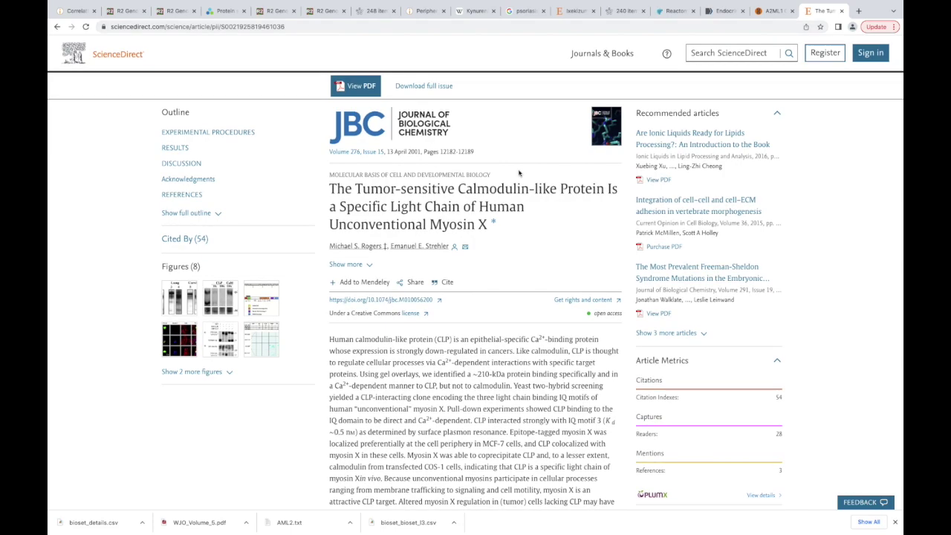
ctrl+scroll(484, 188, up, 4)
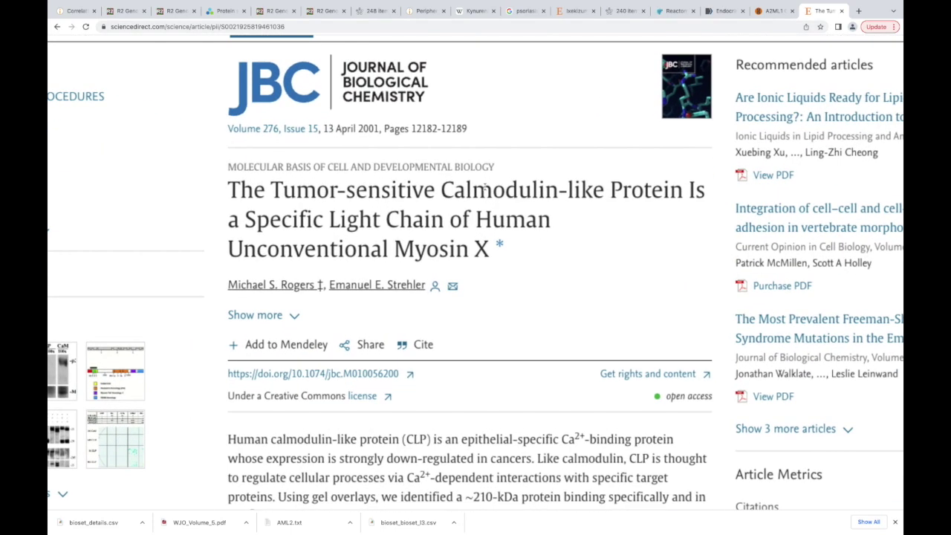
scroll(484, 188, up, 2)
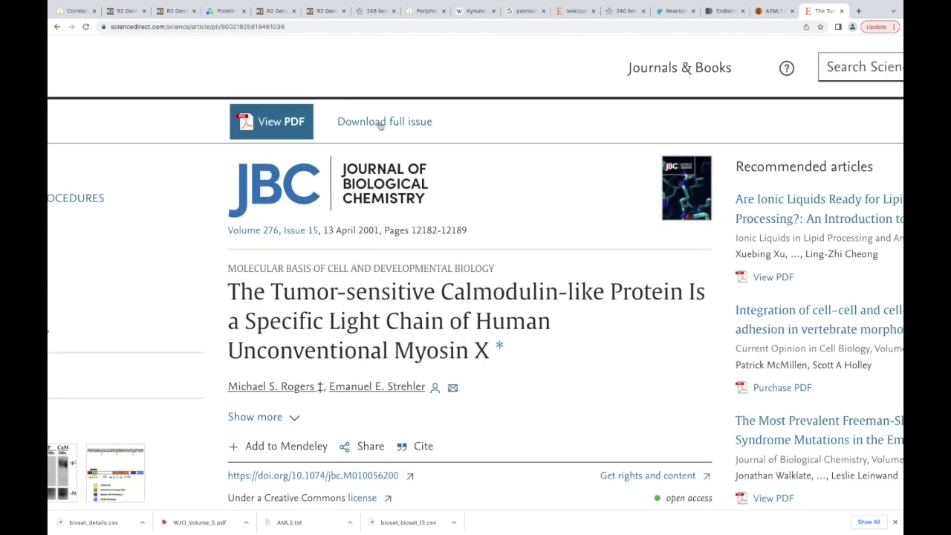
click(266, 27)
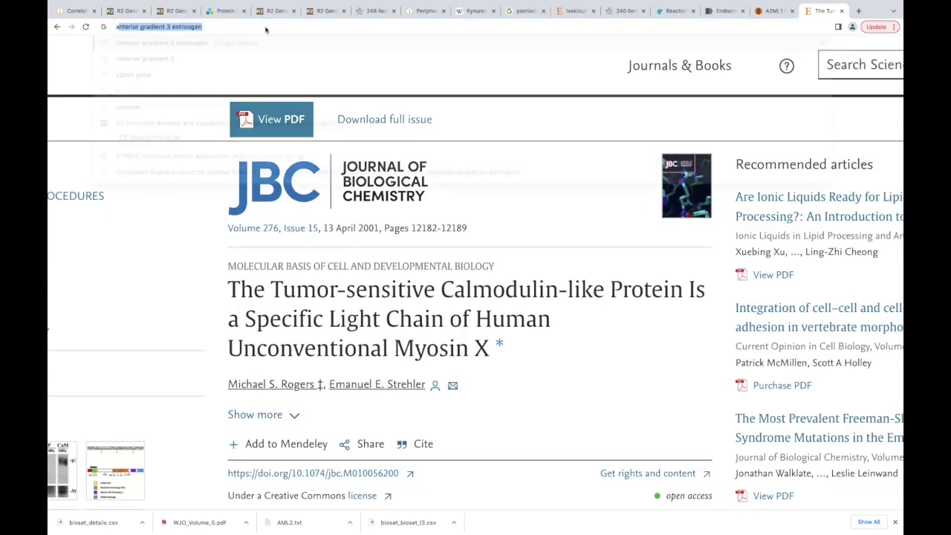
text(a2ml)
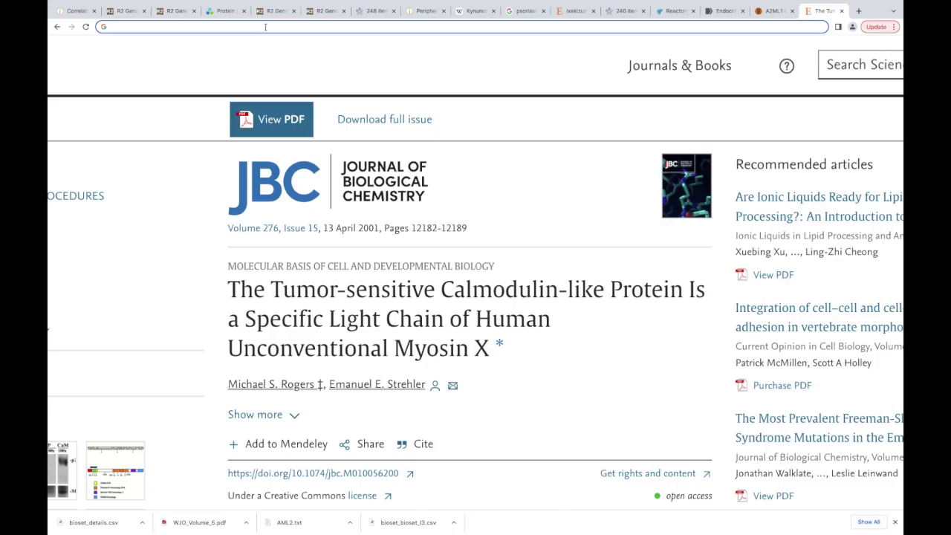
click(265, 27)
text(a2ml1)
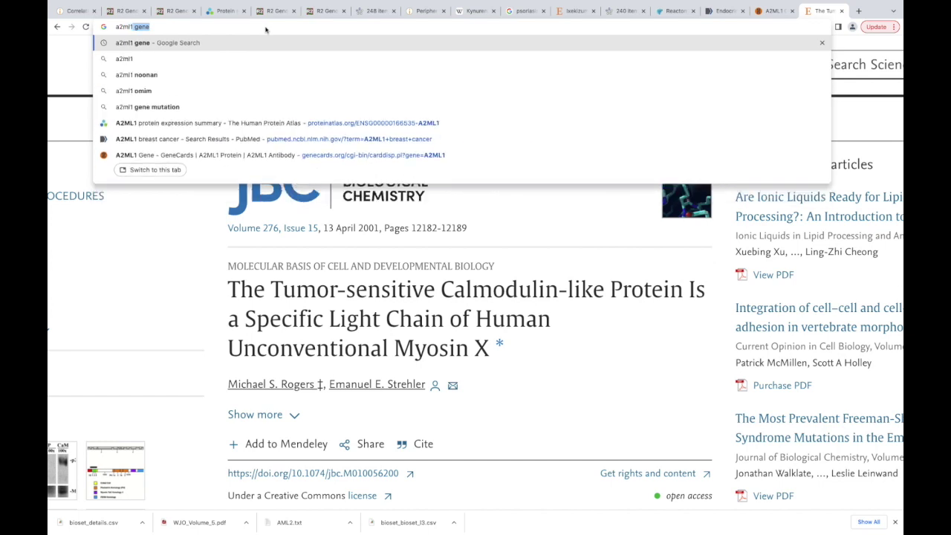
text( gene)
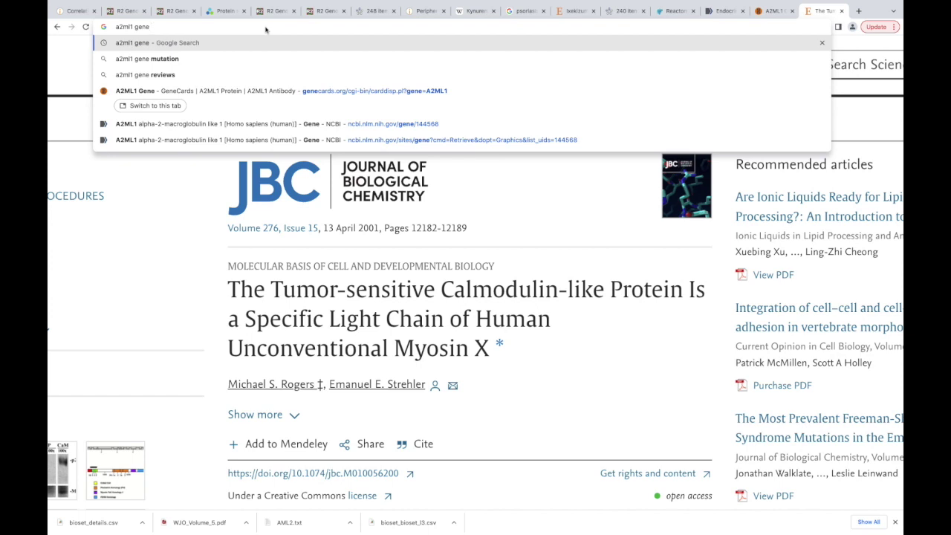
text( est)
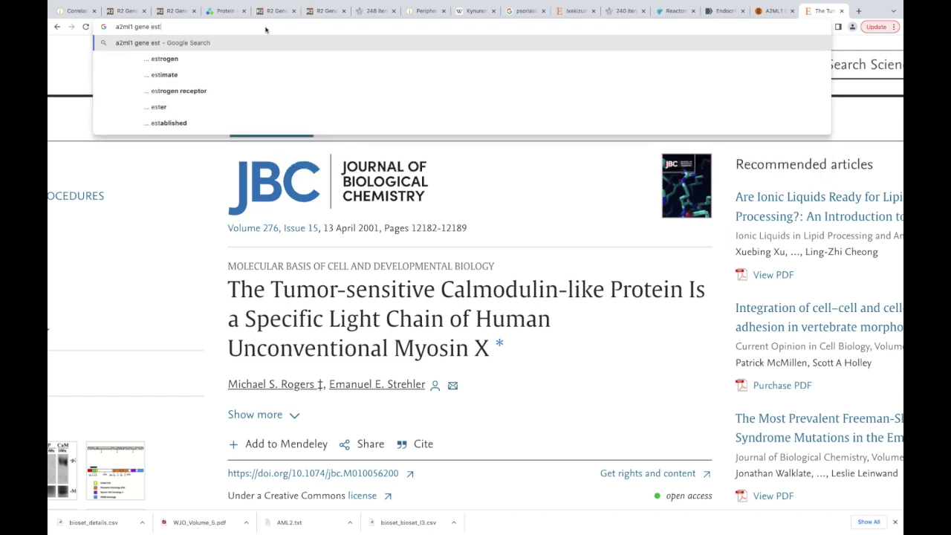
text(rogen)
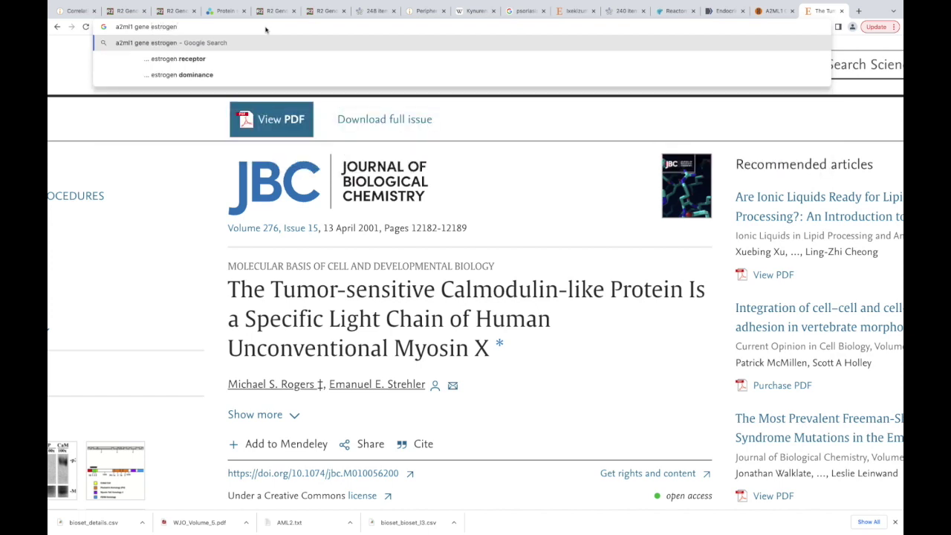
key(Return)
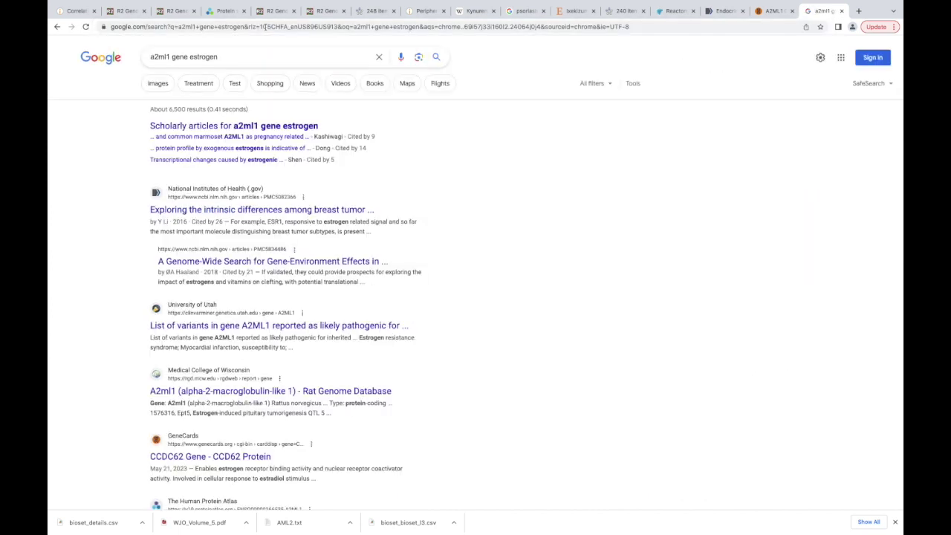
Browse the a2ml1 gene estrogen results, including the scholarly articles and NIH breast tumour paper
scroll(355, 176, down, 2)
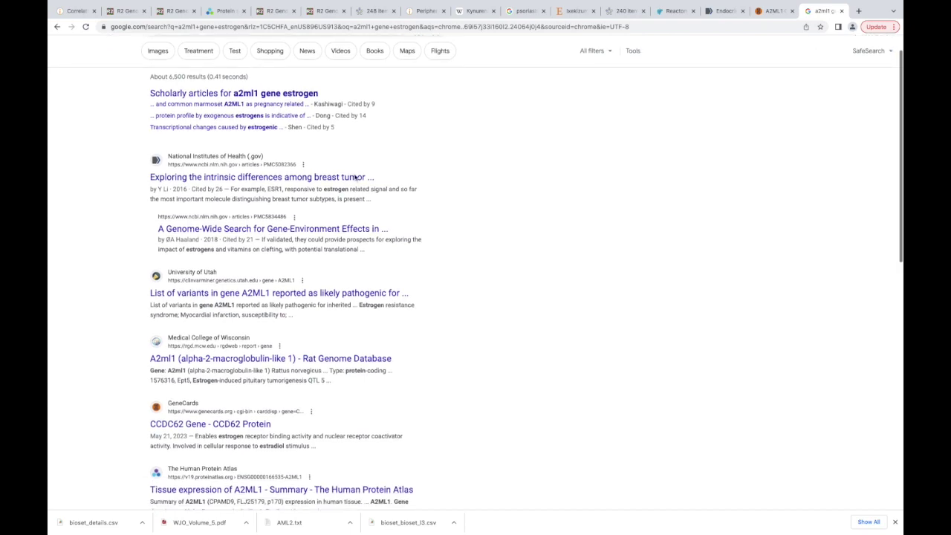
scroll(358, 162, up, 3)
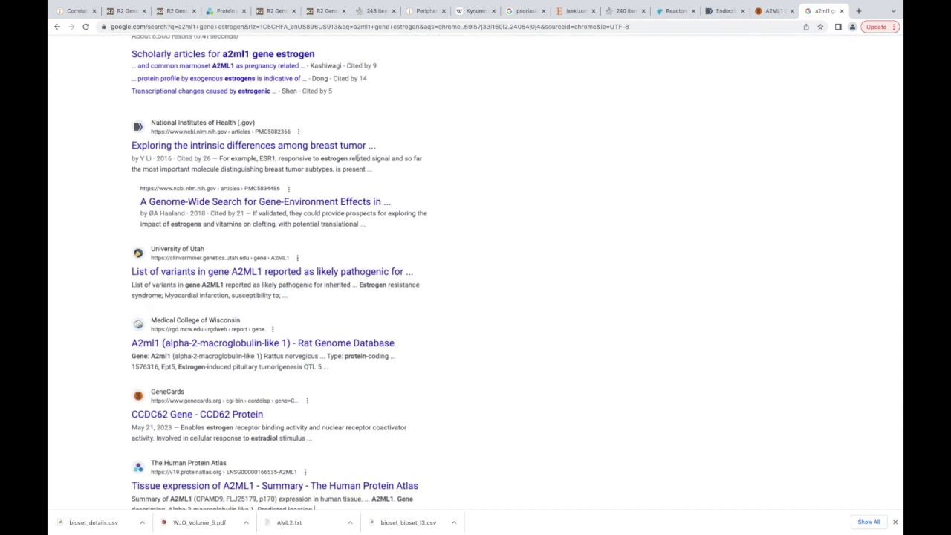
scroll(357, 158, down, 1)
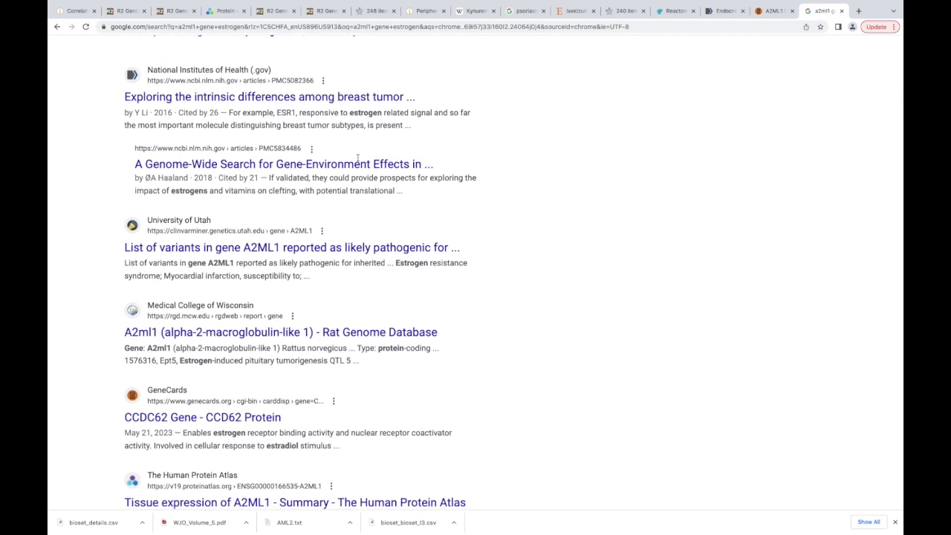
scroll(358, 158, down, 1)
scroll(357, 158, down, 1)
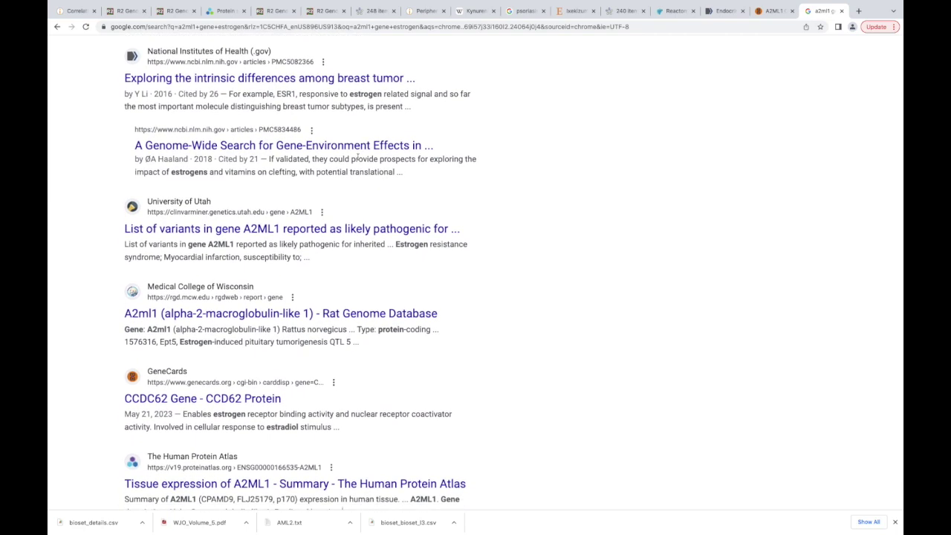
scroll(357, 157, down, 2)
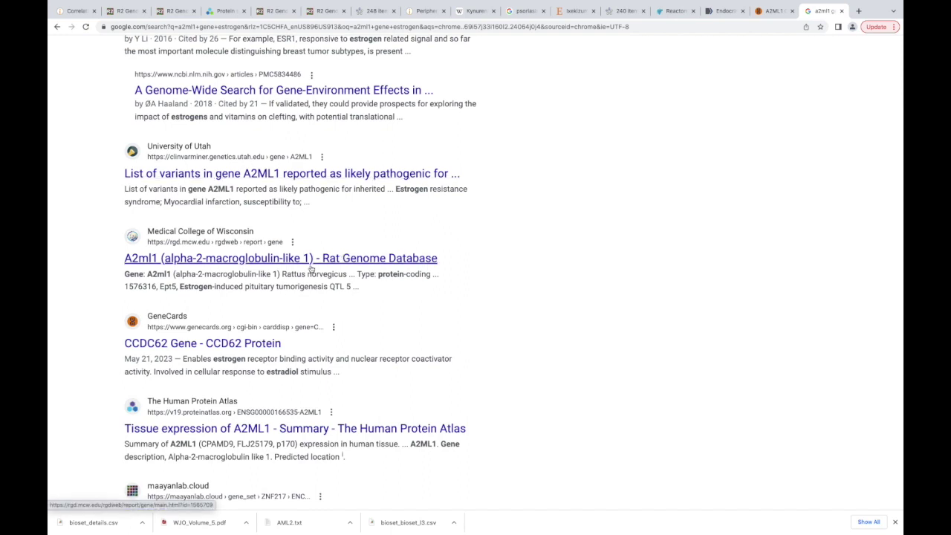
scroll(302, 295, down, 2)
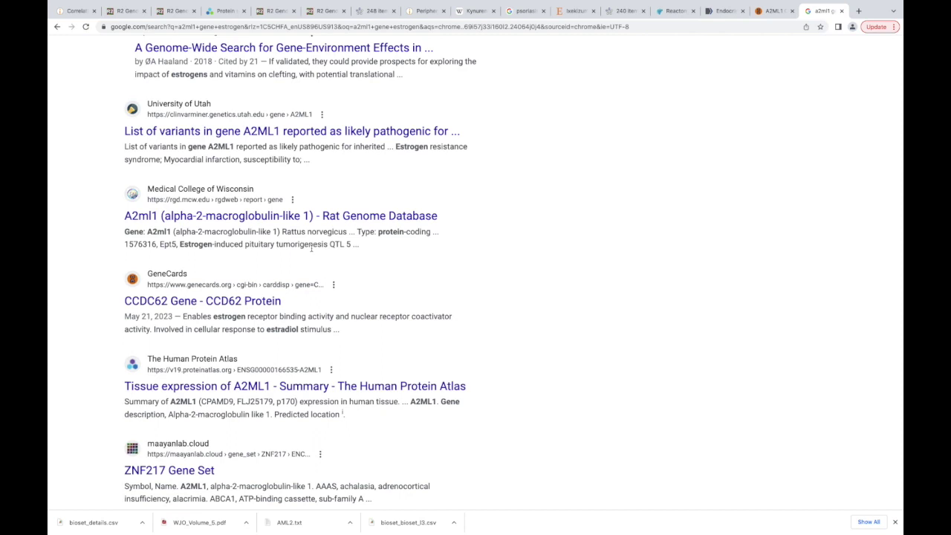
scroll(280, 257, down, 3)
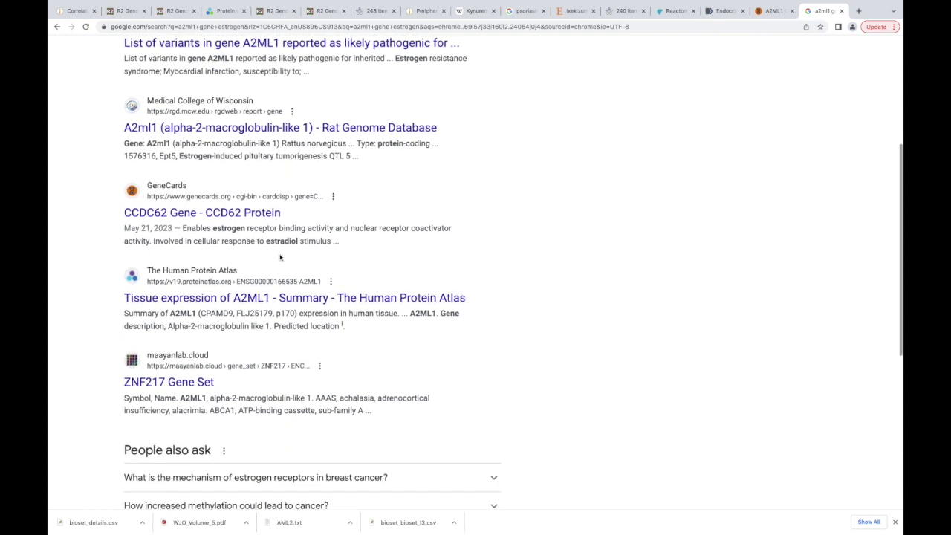
Replace 'estrogen' in the search query with 'breast cancer'
scroll(280, 257, up, 5)
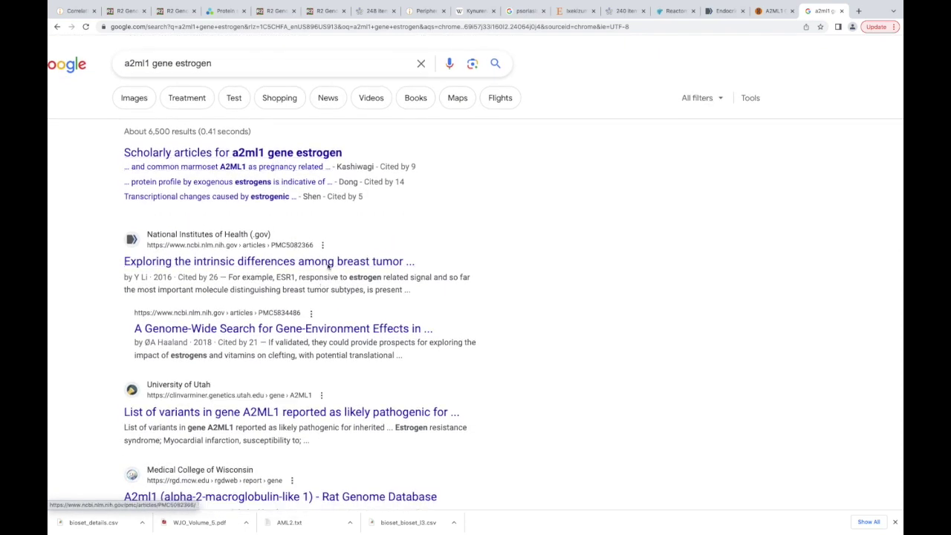
scroll(344, 231, down, 3)
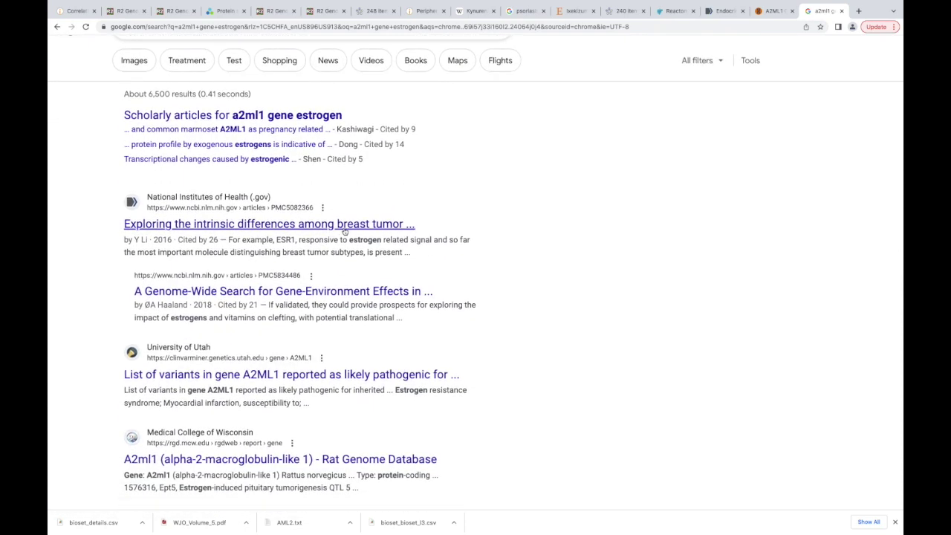
scroll(344, 231, up, 3)
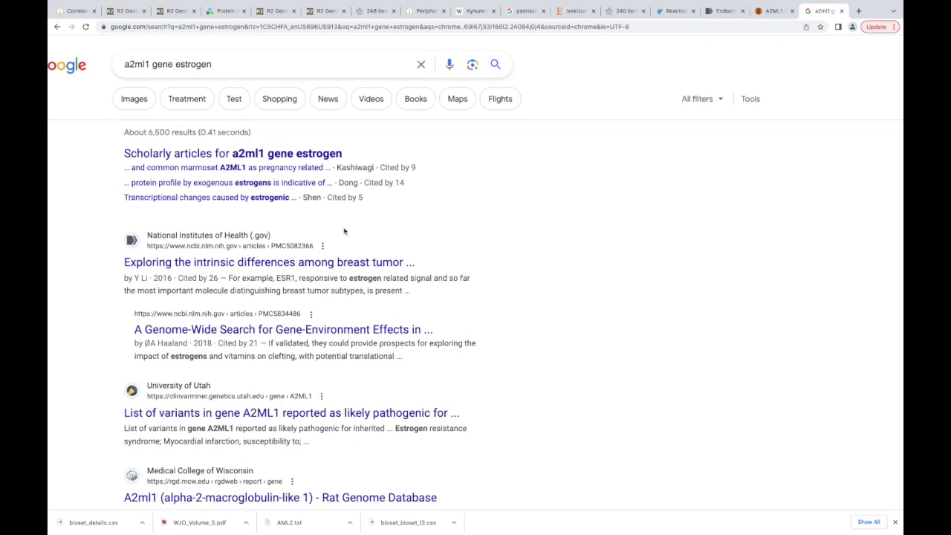
drag(228, 66, 176, 64)
text(breast)
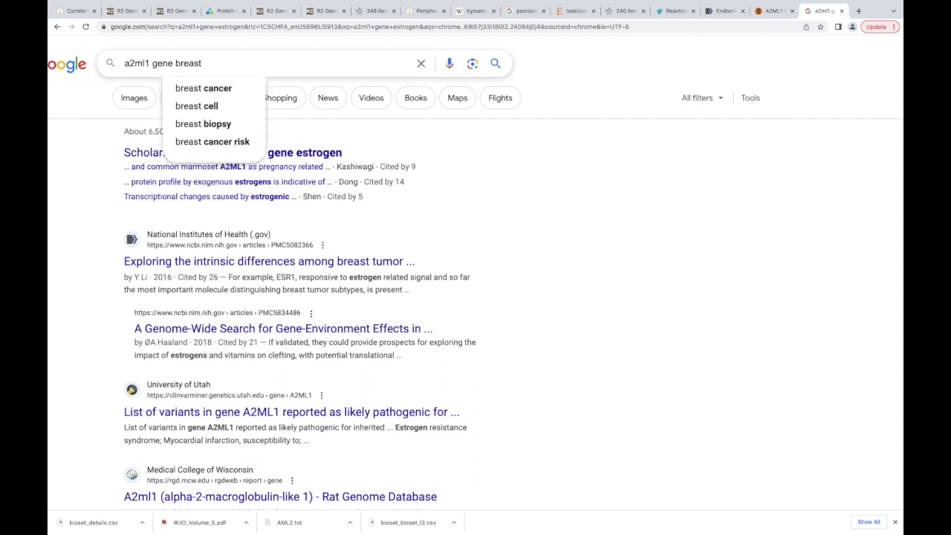
text( cancer)
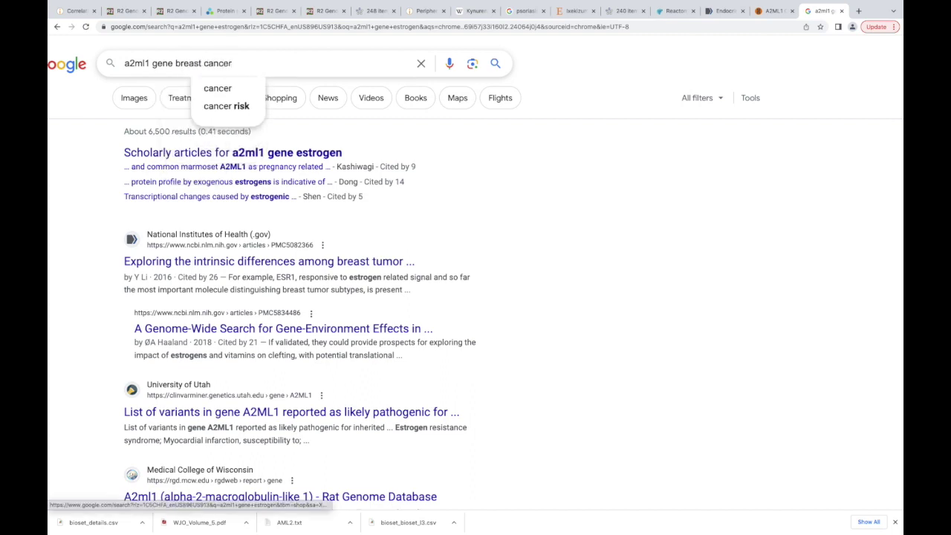
Run the 'a2ml1 gene breast cancer' search and browse its NIH and Human Protein Atlas results
key(Return)
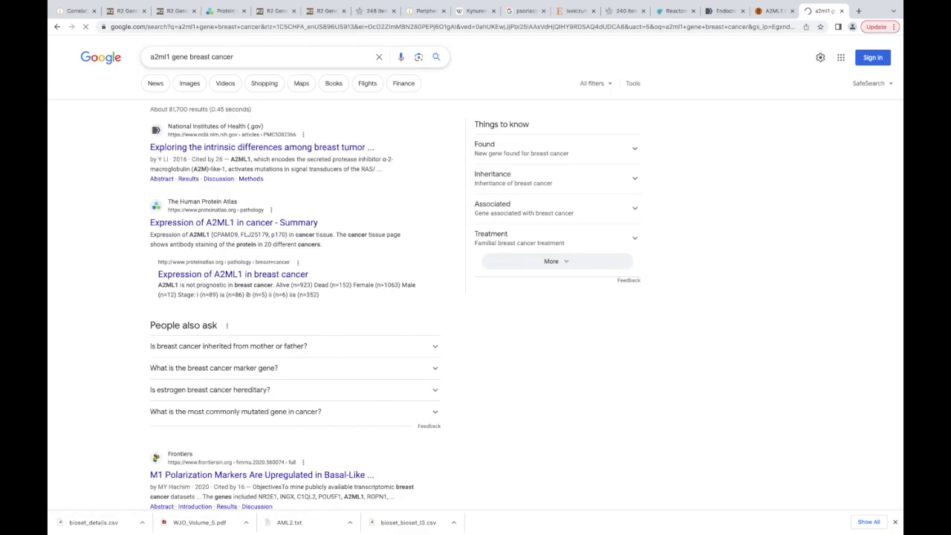
scroll(228, 147, up, 5)
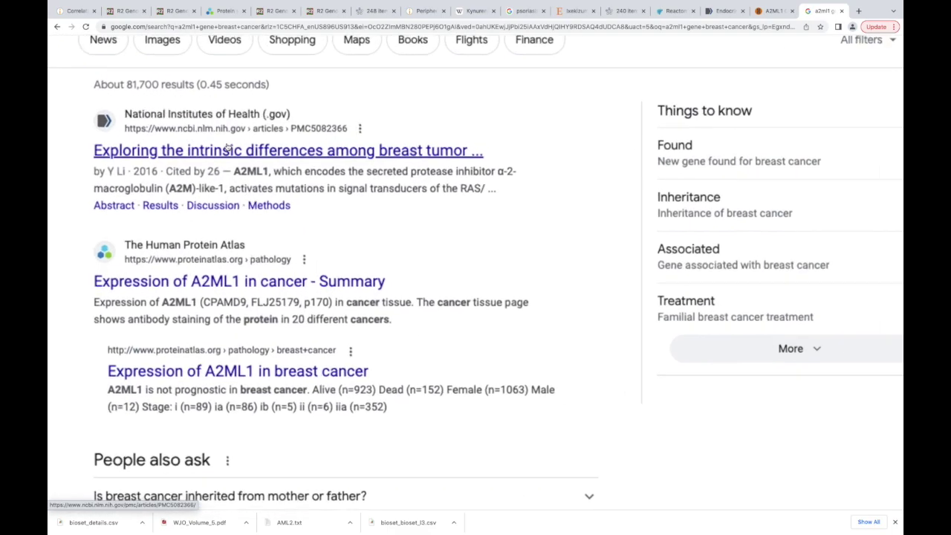
scroll(318, 241, down, 2)
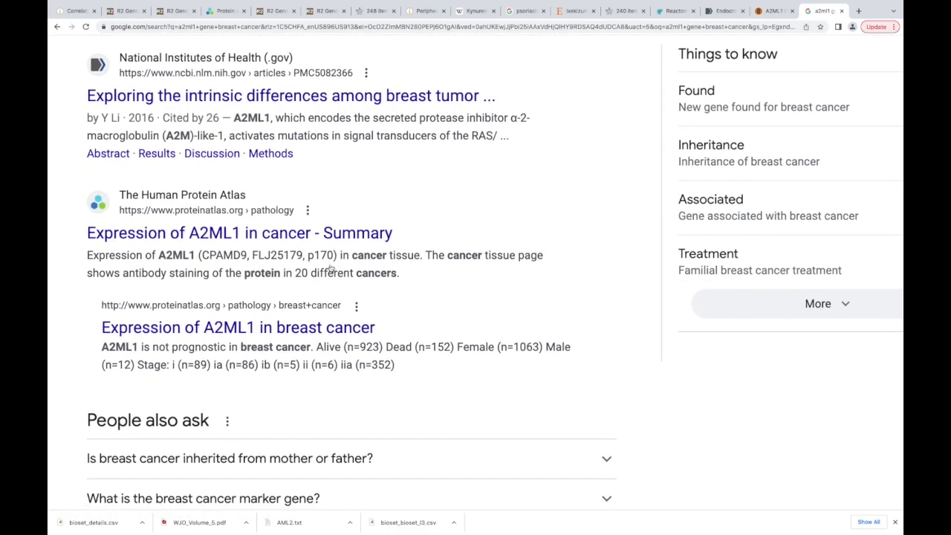
scroll(331, 269, down, 2)
scroll(331, 269, down, 2)
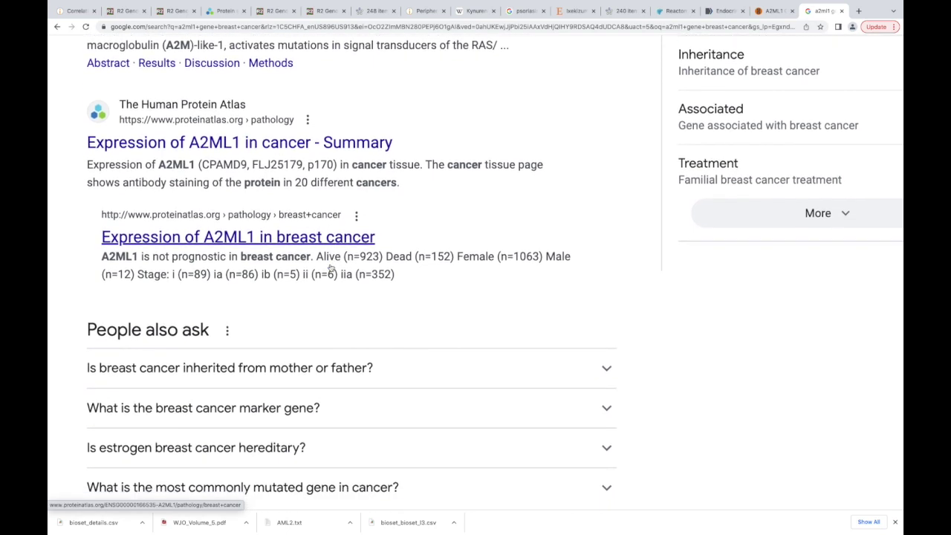
scroll(331, 267, down, 1)
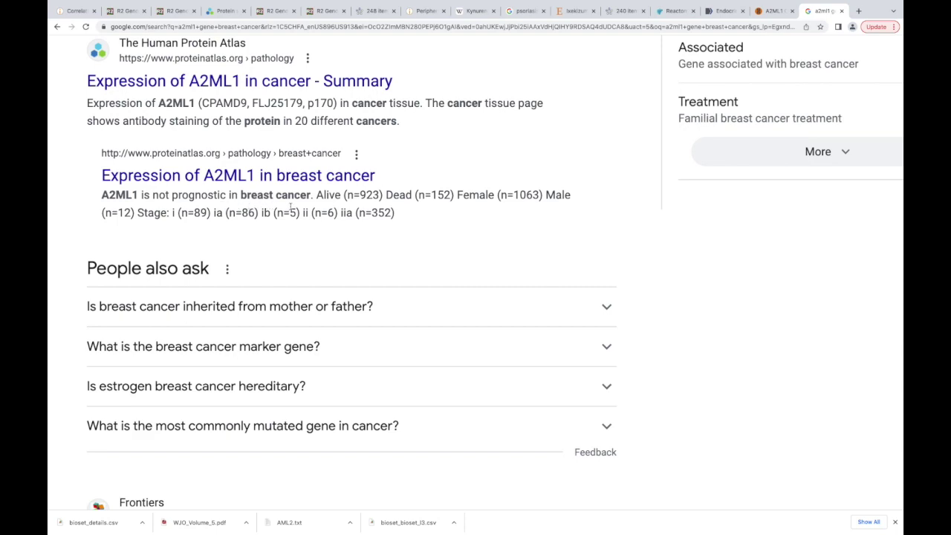
scroll(290, 207, up, 4)
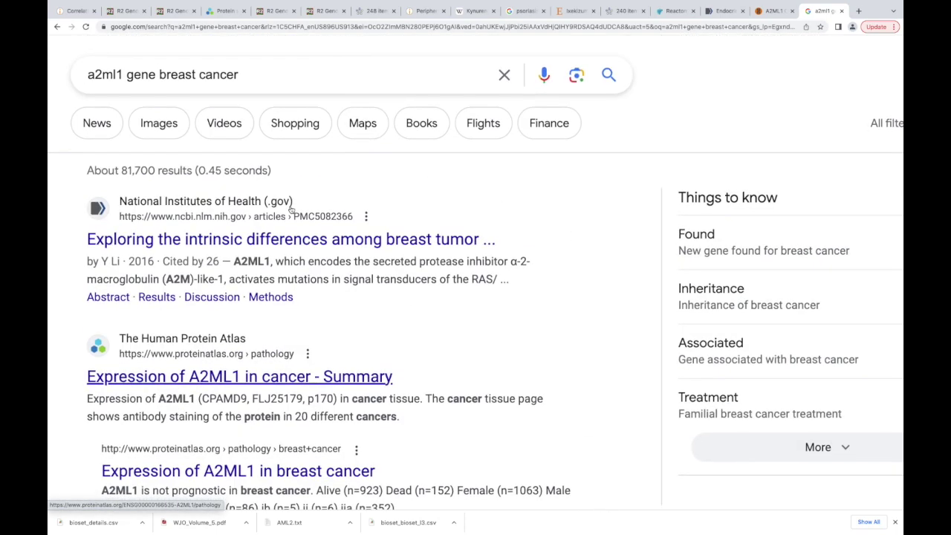
scroll(290, 210, down, 1)
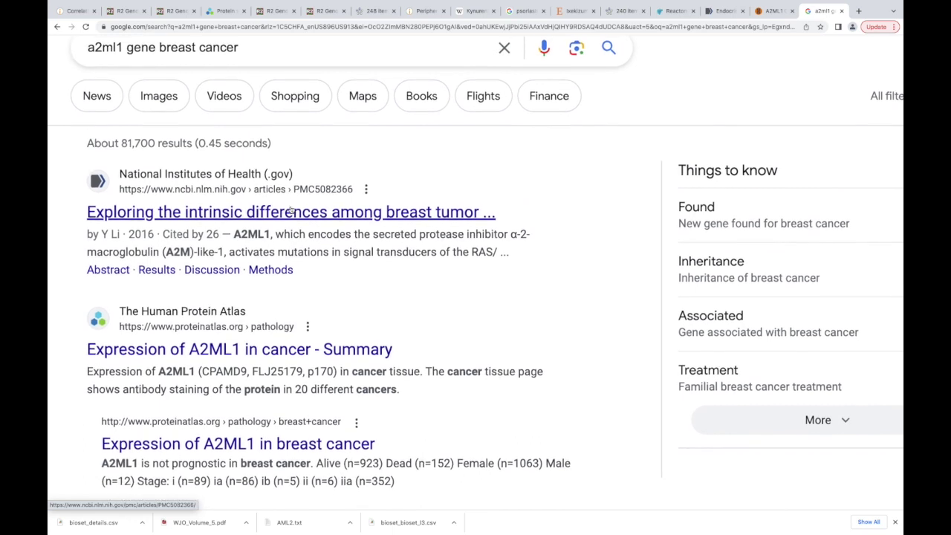
scroll(290, 210, down, 1)
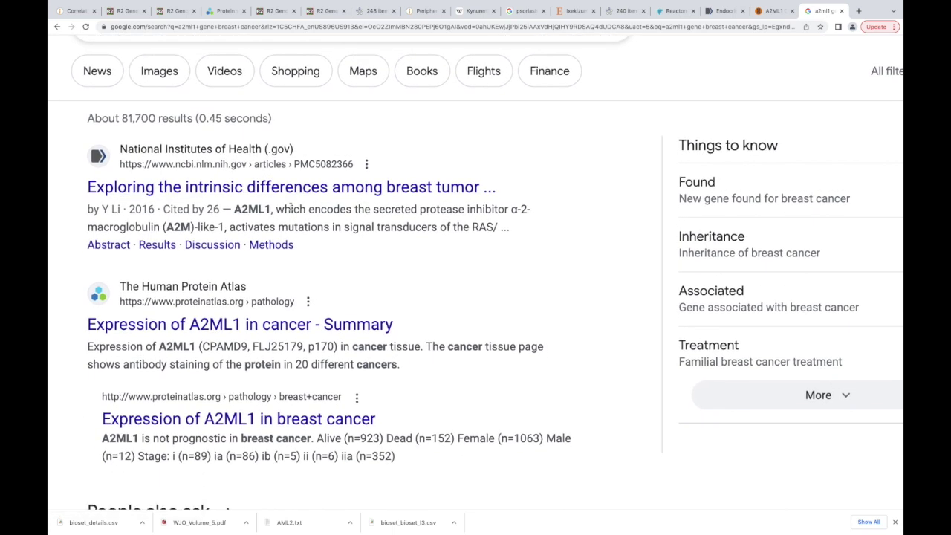
scroll(290, 207, left, 1)
scroll(289, 207, down, 1)
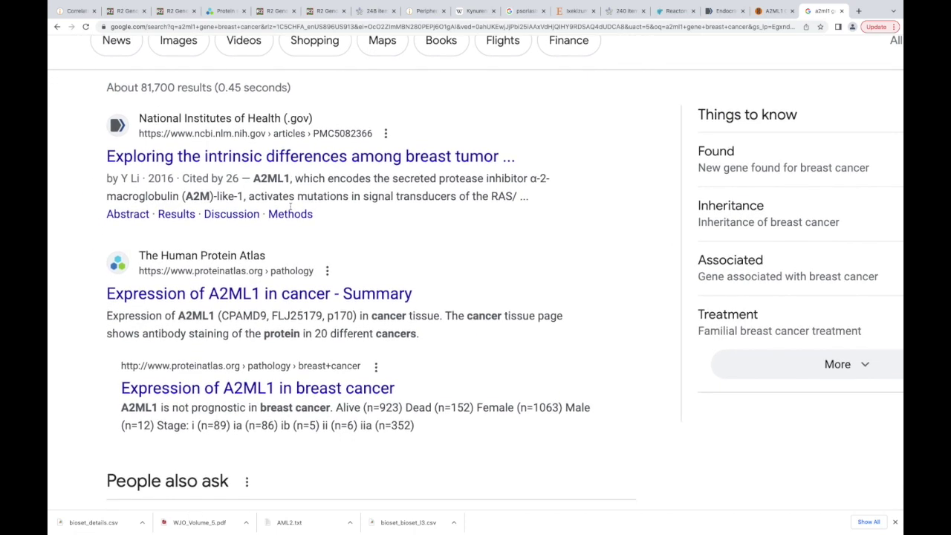
scroll(290, 211, down, 2)
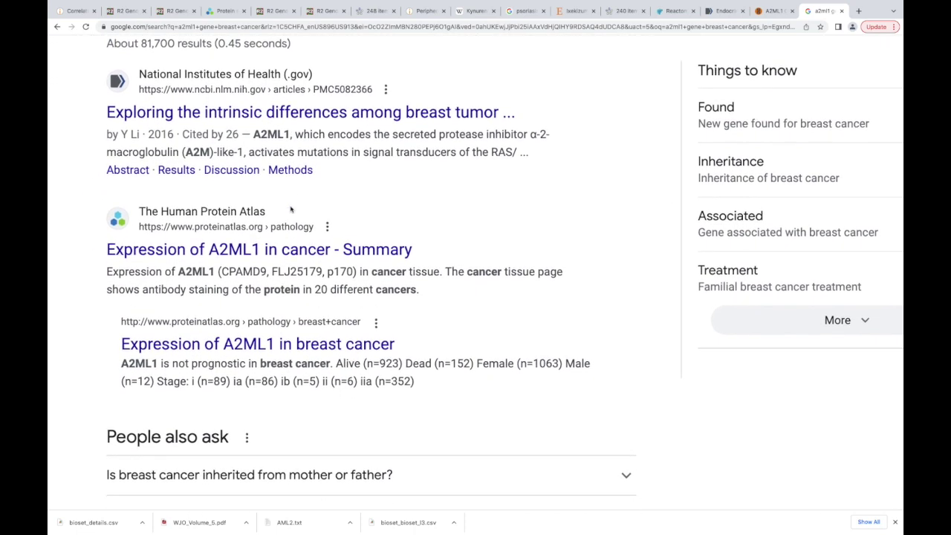
scroll(291, 210, down, 4)
scroll(291, 210, up, 1)
scroll(291, 210, down, 4)
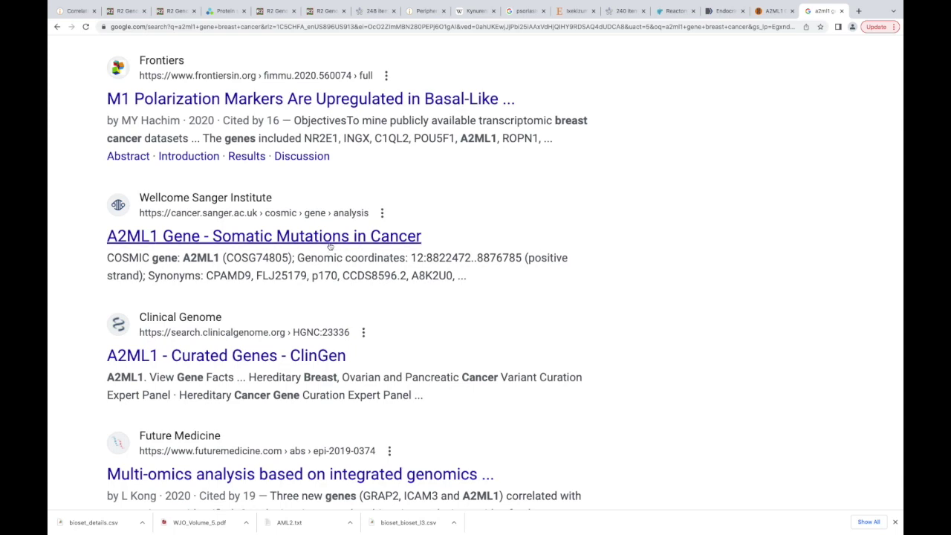
scroll(388, 201, down, 2)
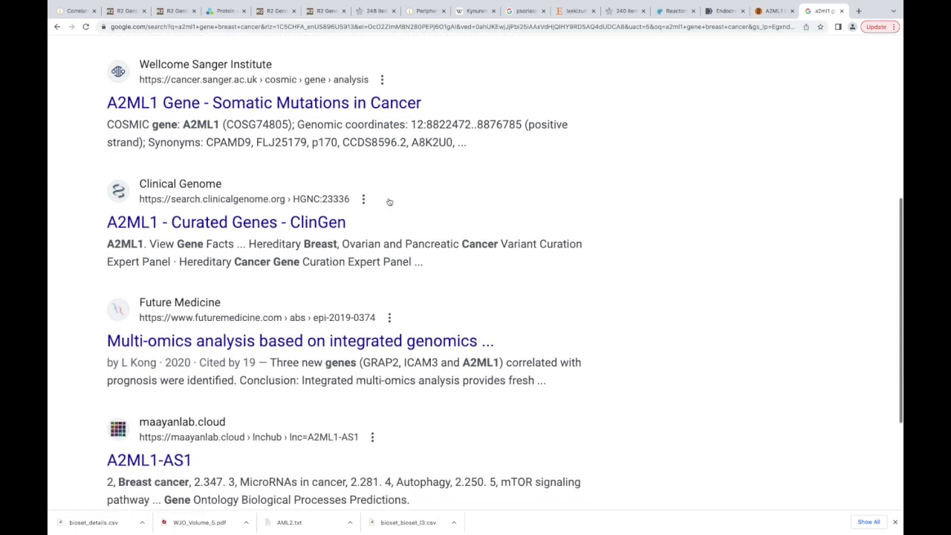
scroll(388, 201, down, 1)
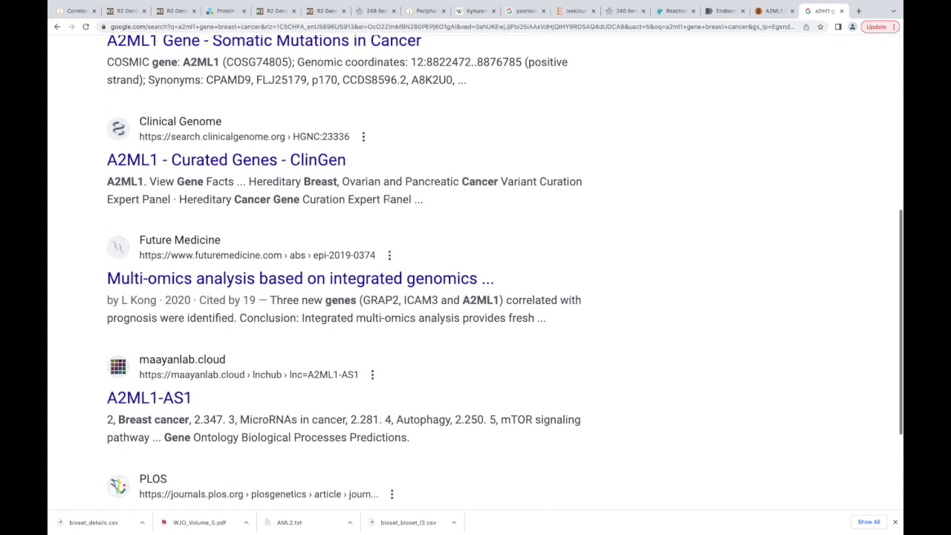
scroll(378, 291, down, 1)
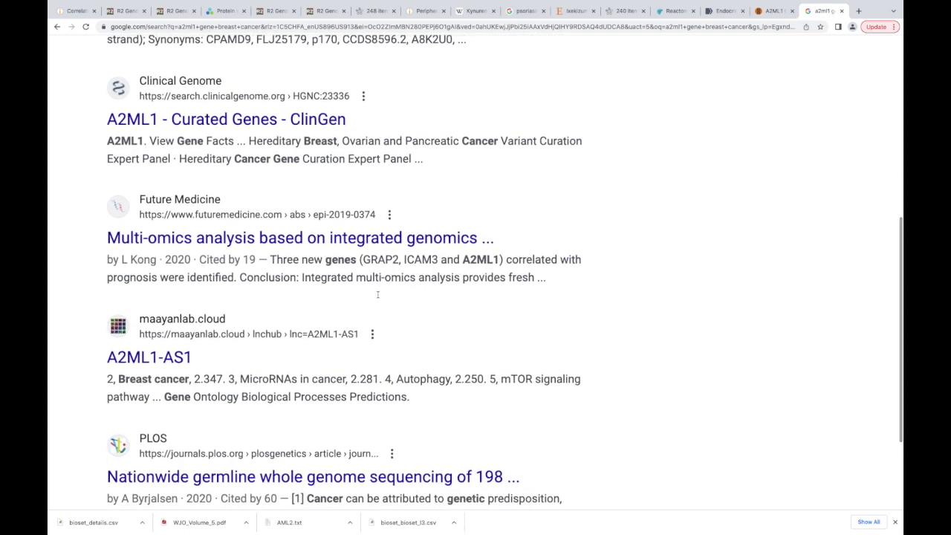
scroll(378, 295, up, 12)
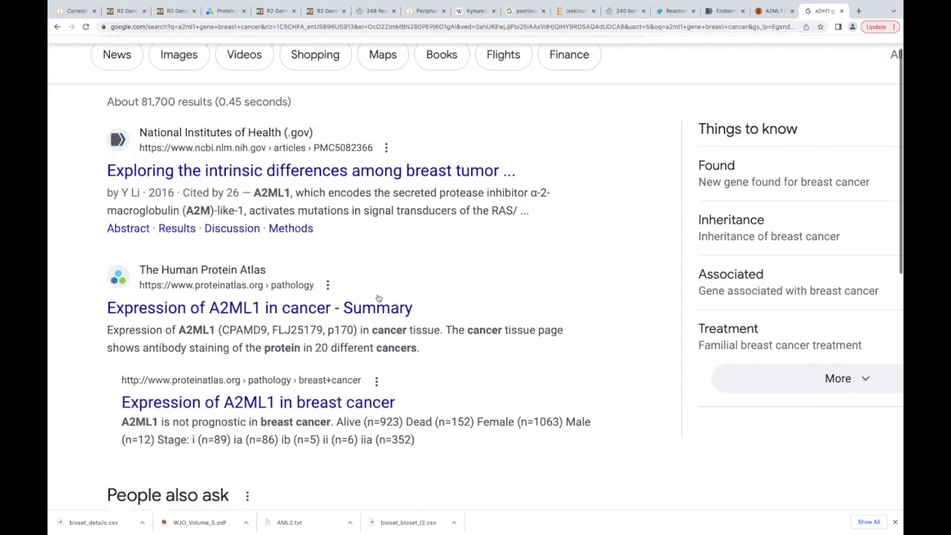
scroll(377, 297, up, 1)
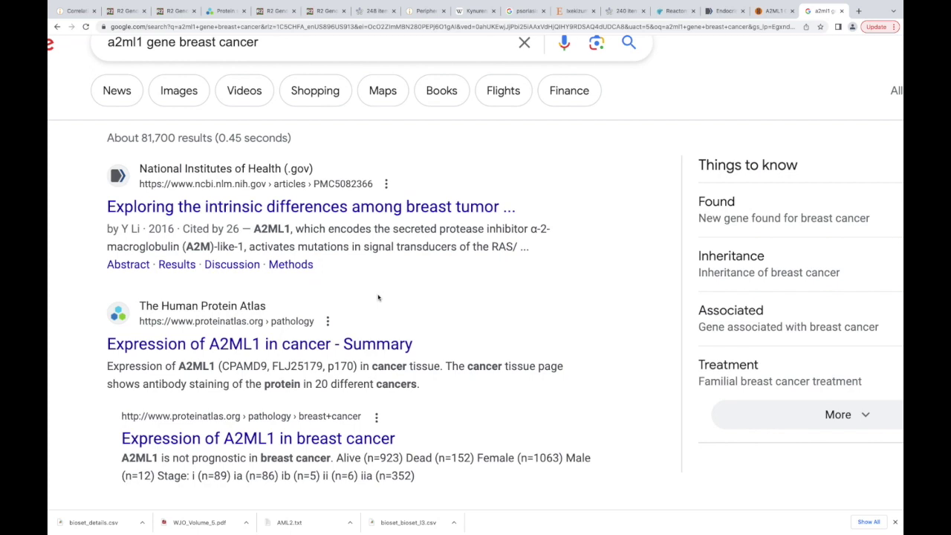
Go back to R2's A2ML1 er_status box plot and check the ANOVA table (p=0.00e+00)
click(178, 12)
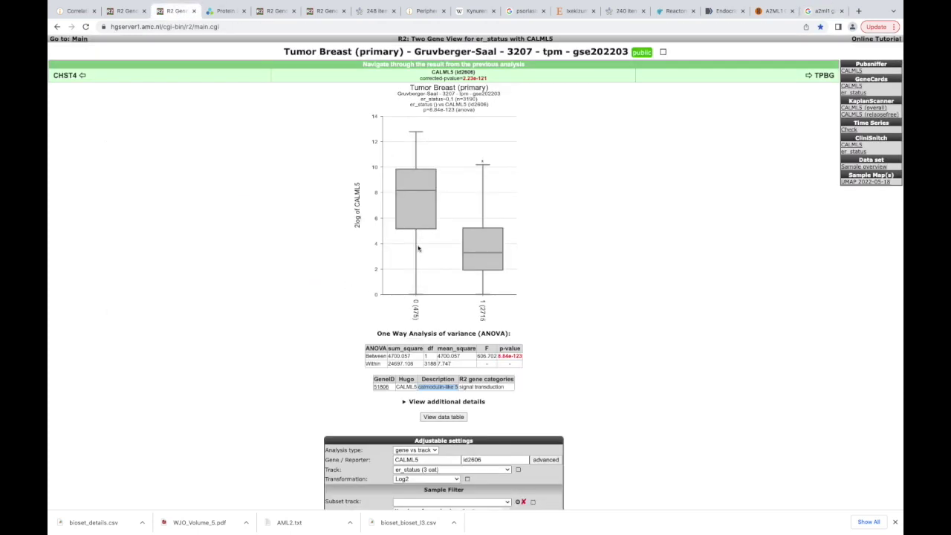
click(274, 14)
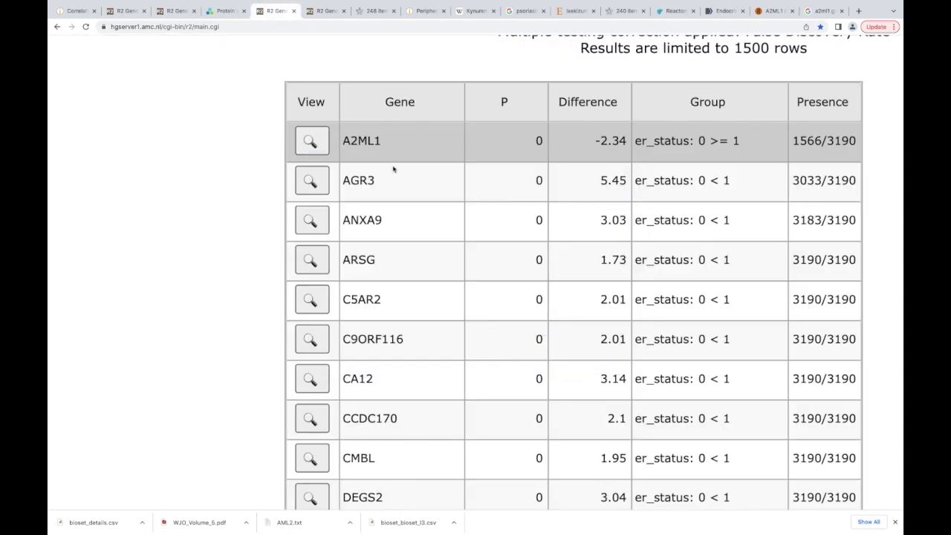
click(325, 14)
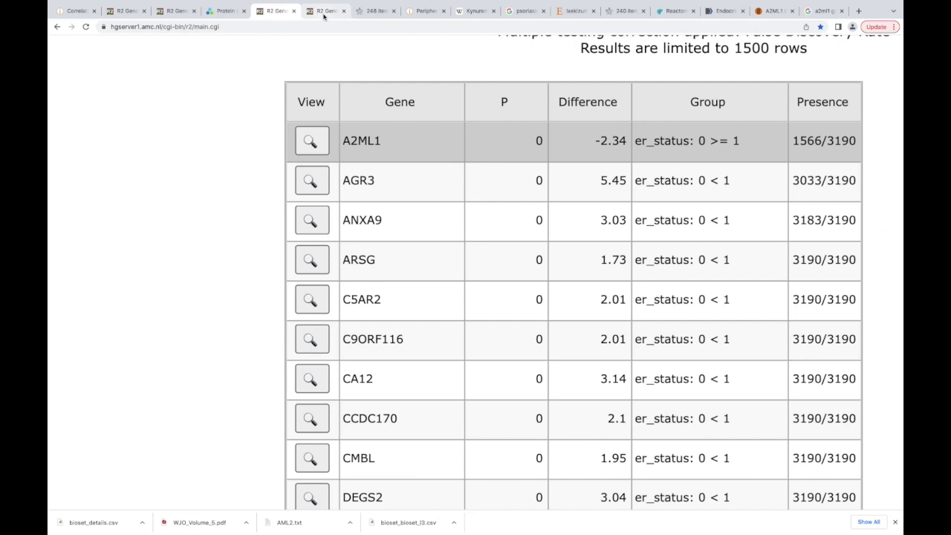
scroll(482, 357, down, 2)
scroll(481, 357, down, 2)
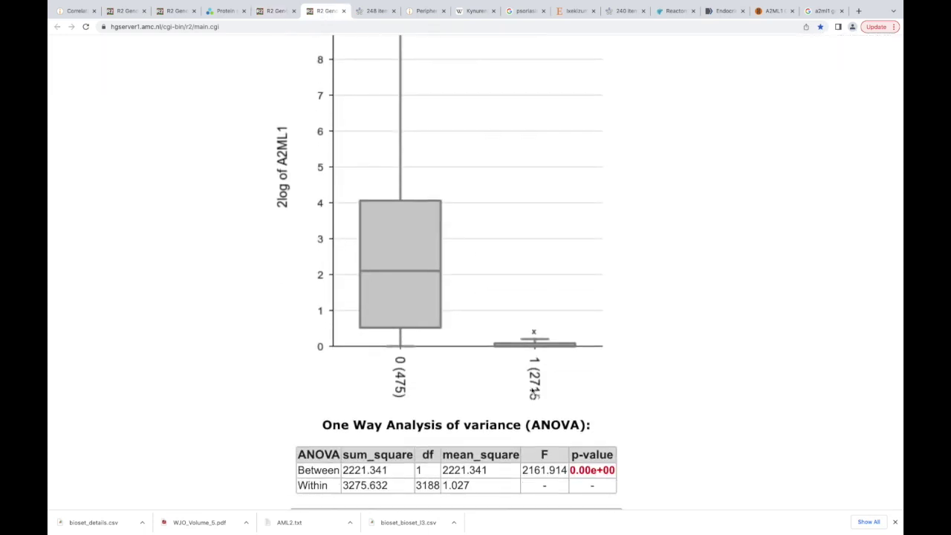
mouse_move(435, 267)
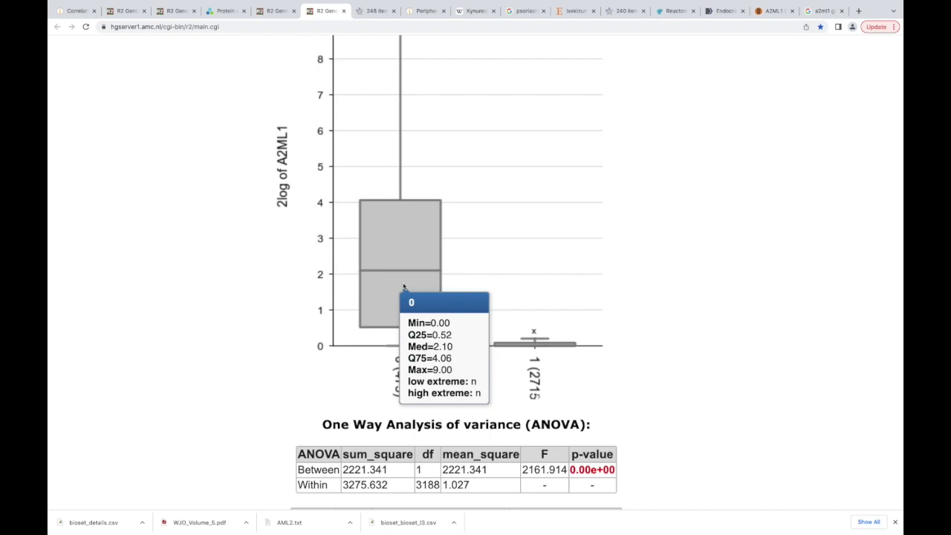
scroll(403, 287, up, 5)
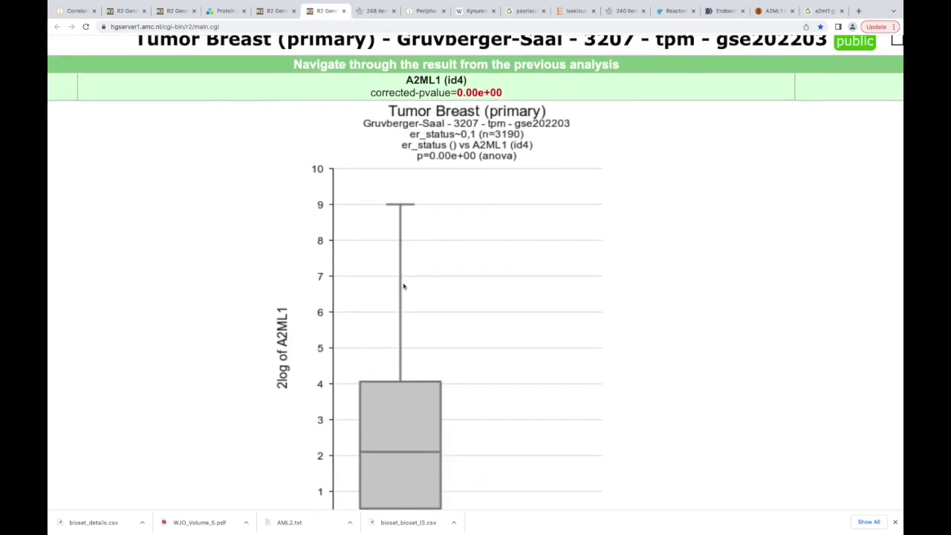